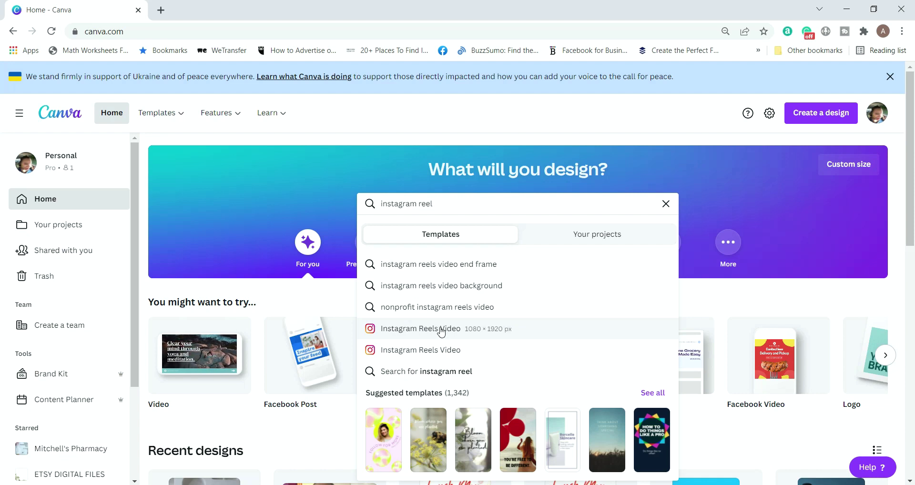
- Show Instagram Reels Video templates filtered to the Fashion theme and browse the 538 results
left_click(438, 329)
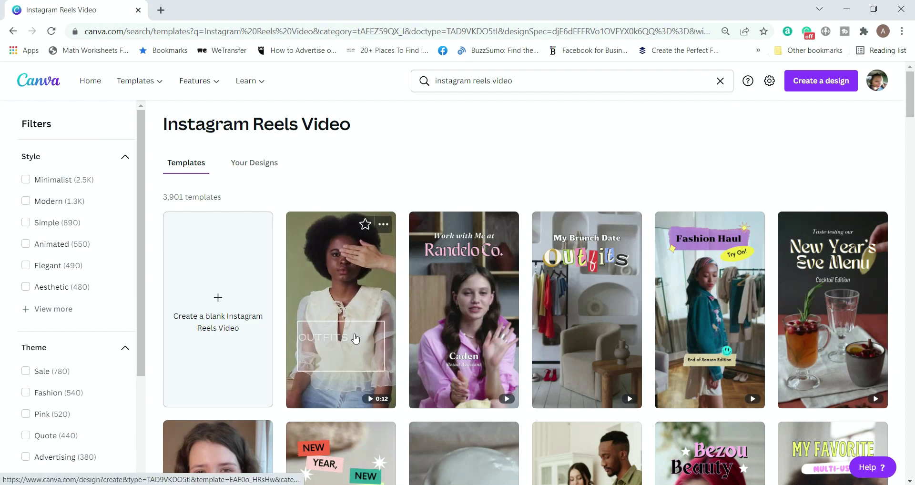
scroll(586, 328, "down", 5)
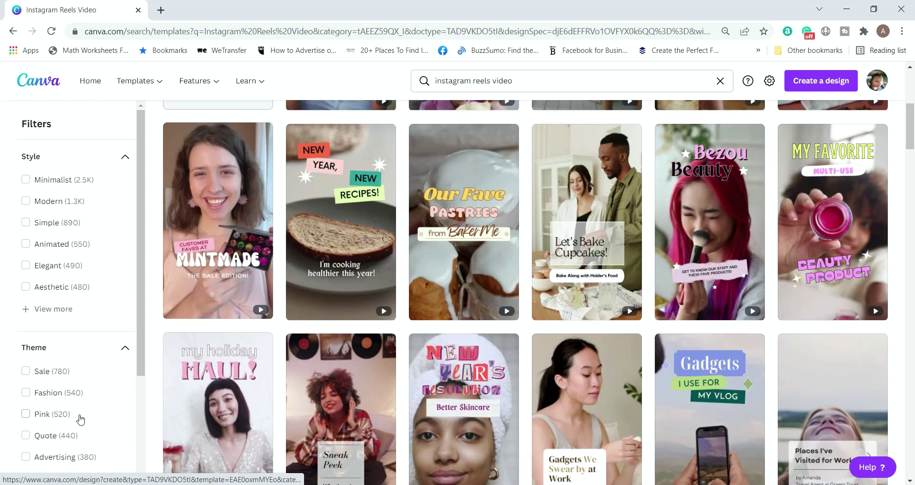
left_click(58, 393)
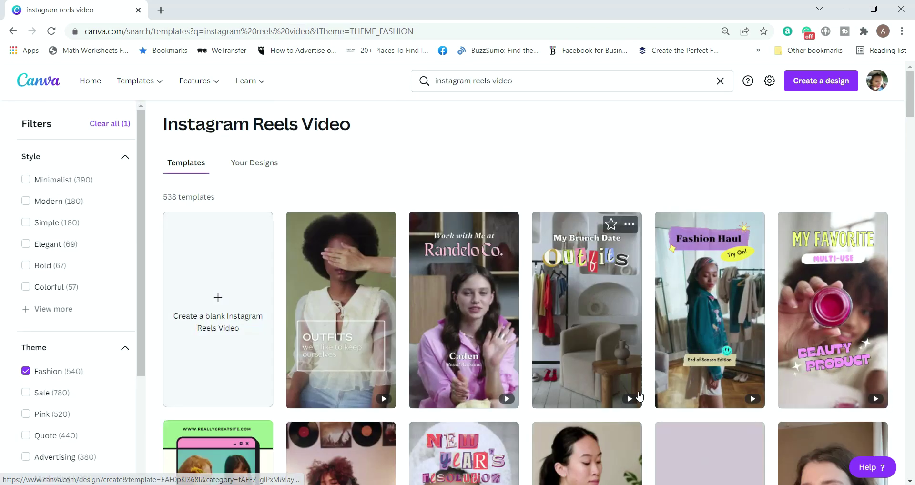
scroll(863, 303, "down", 3)
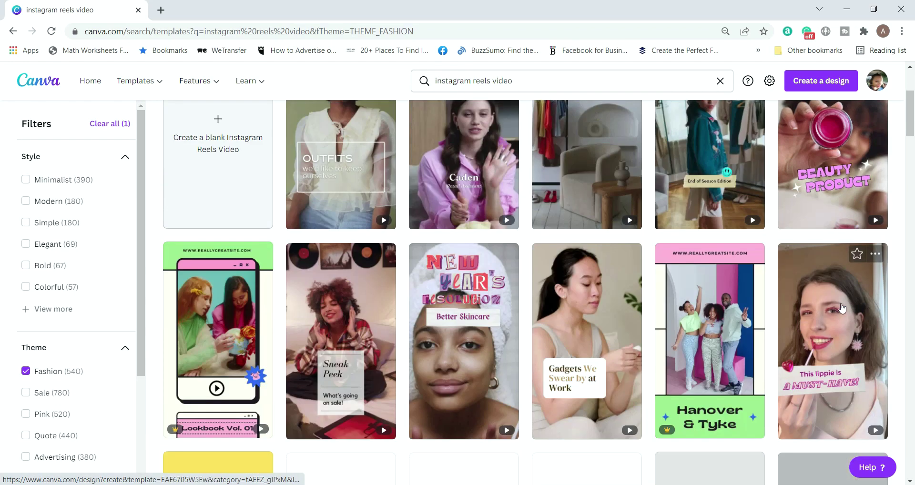
scroll(733, 302, "down", 2)
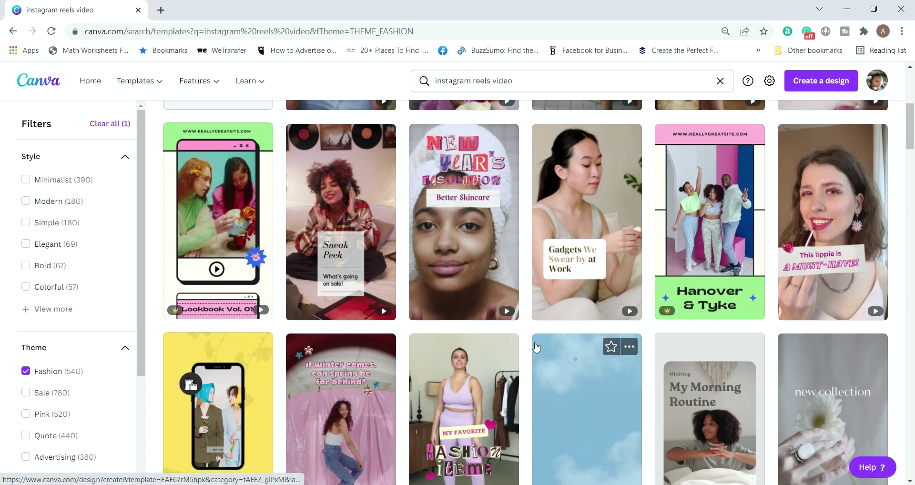
scroll(493, 306, "down", 3)
scroll(494, 305, "down", 5)
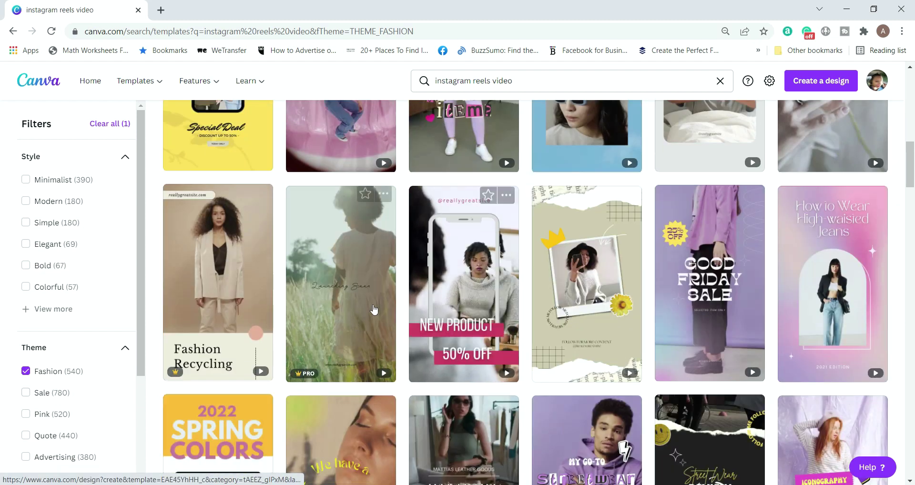
scroll(406, 334, "up", 10)
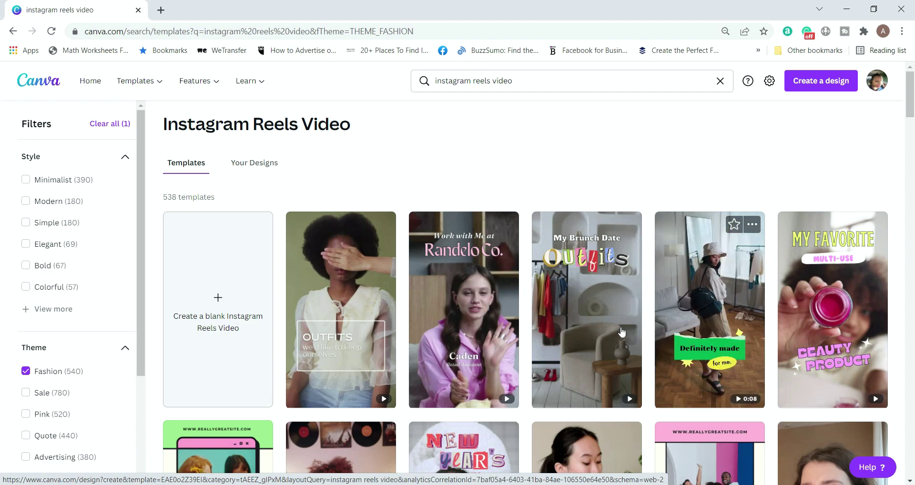
- Open the My Brunch Date Outfits template in the editor and select page 1's video
left_click(600, 327)
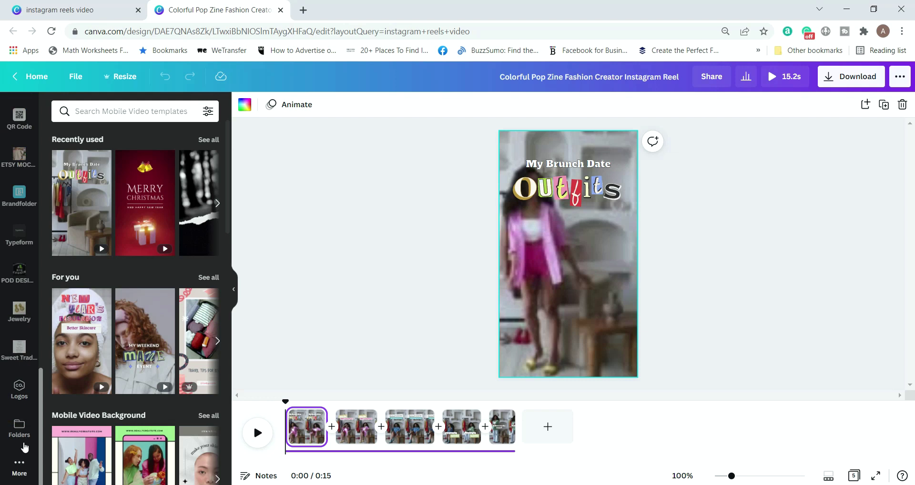
scroll(21, 418, "down", 5)
left_click(19, 426)
scroll(123, 405, "down", 6)
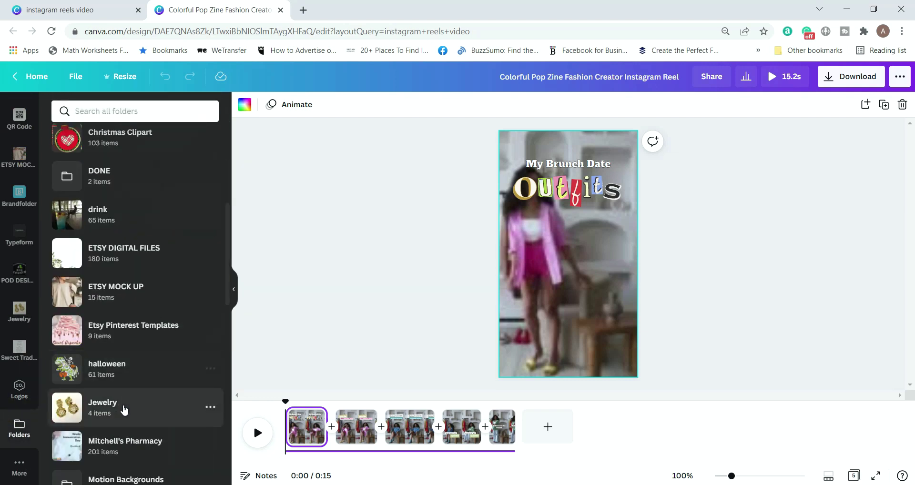
left_click(561, 279)
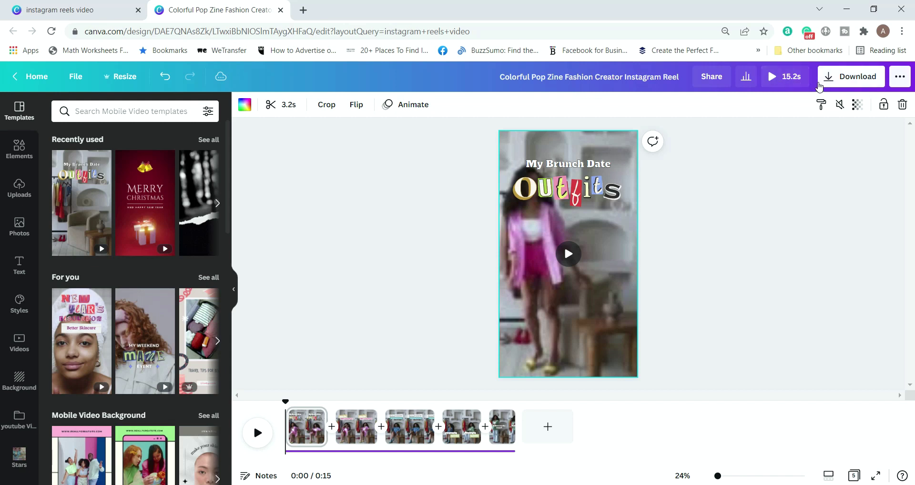
- Preview the 15-second, five-clip reel, inspect page 2's video, then return to page 1
left_click(253, 437)
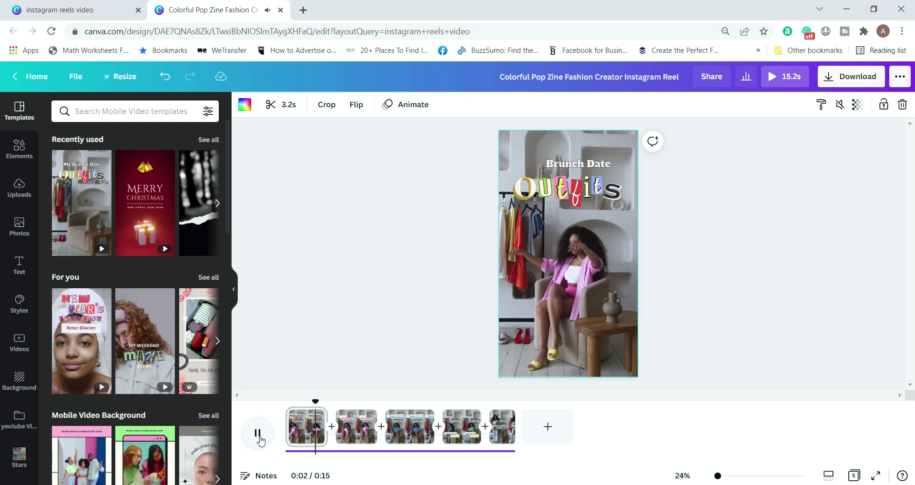
left_click(260, 439)
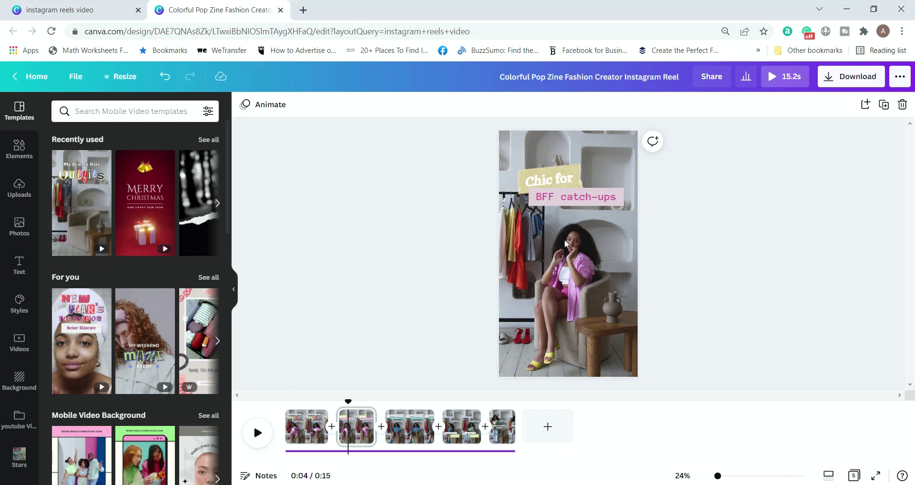
left_click(579, 275)
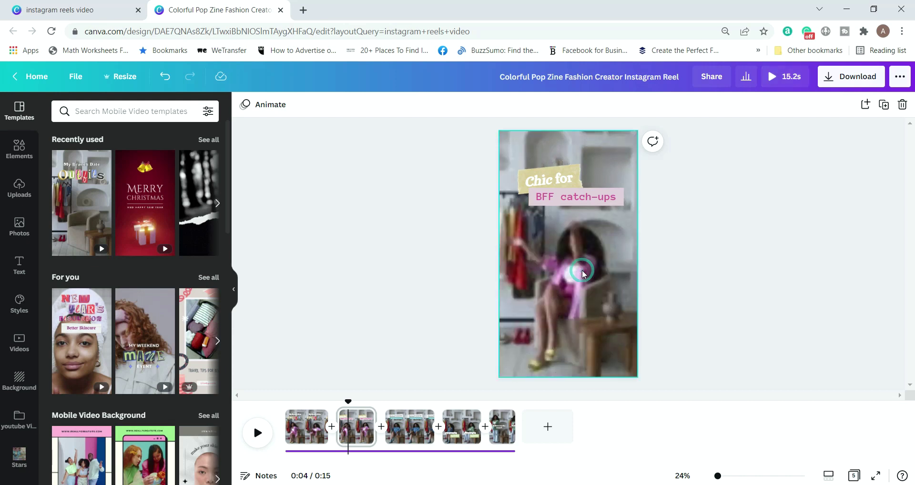
left_click(600, 269)
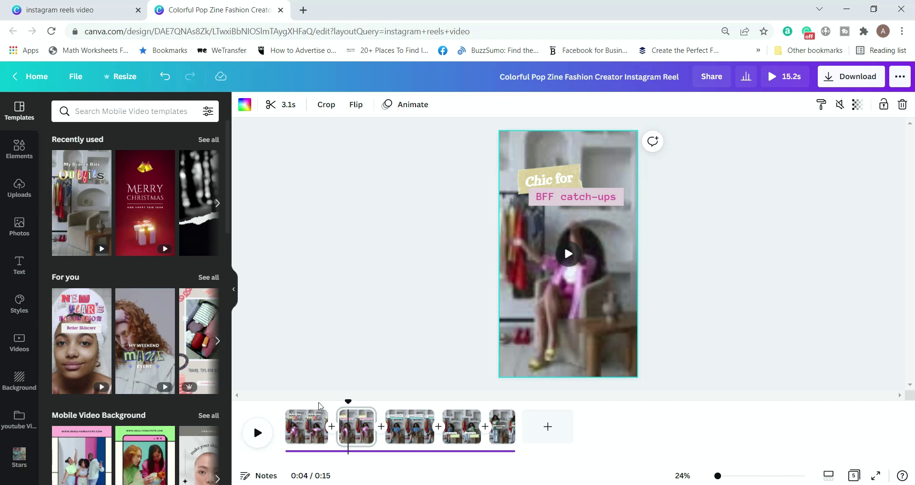
left_click(312, 431)
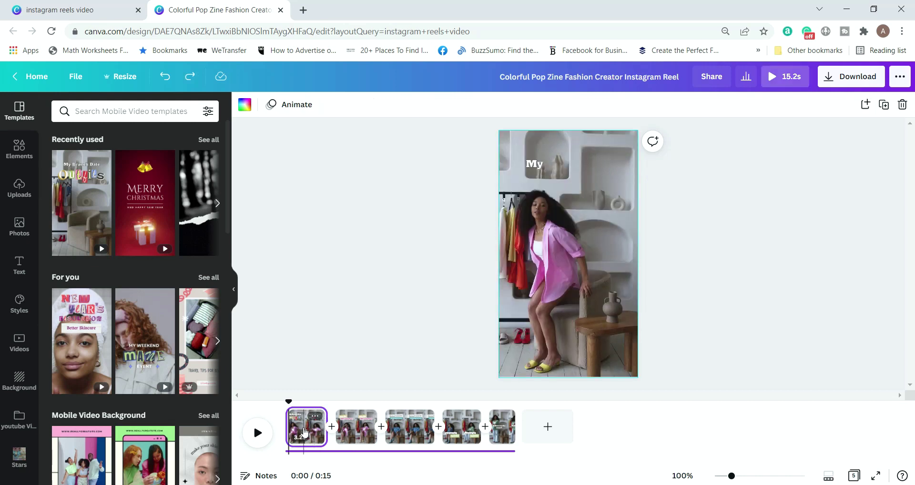
- Delete page 1's model video and add the 4.3s gold earring clip from the Jewelry folder
double_click(572, 335)
key("Delete")
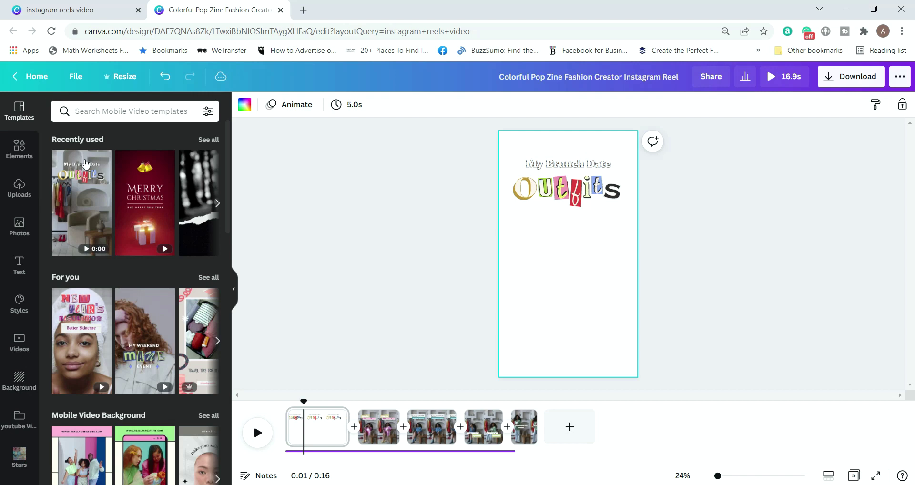
scroll(29, 425, "down", 15)
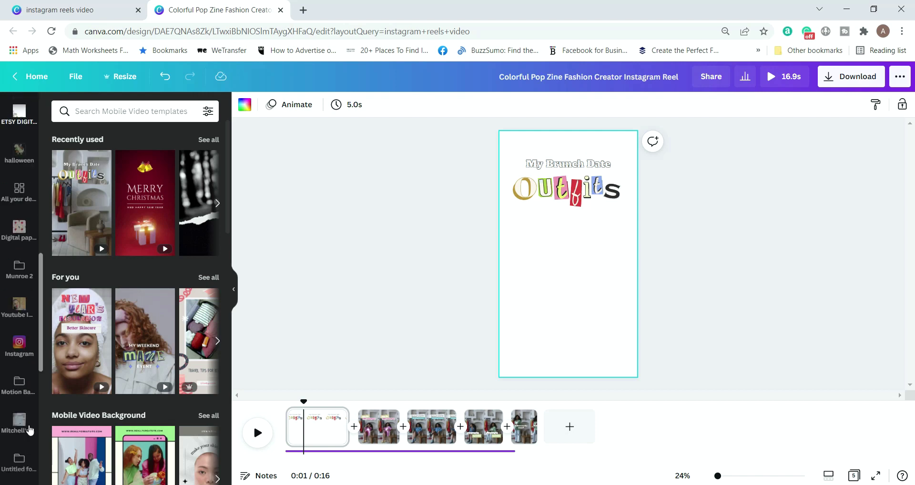
left_click(19, 429)
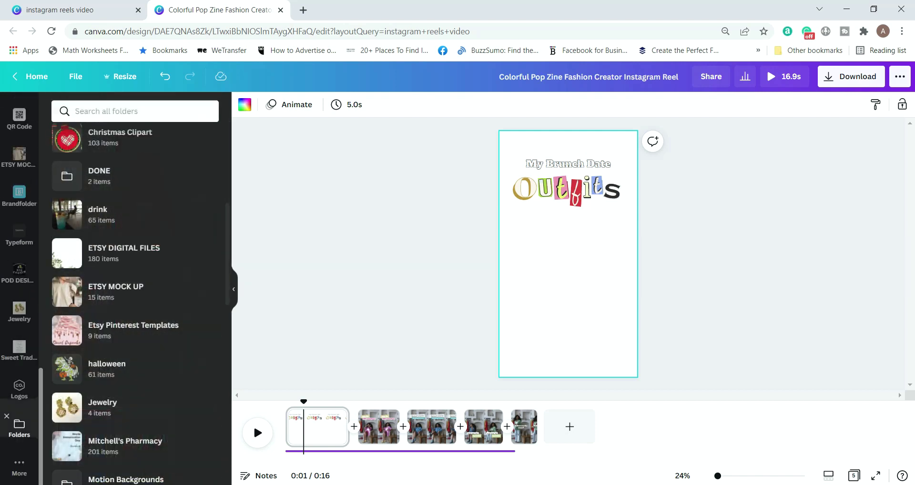
left_click(107, 407)
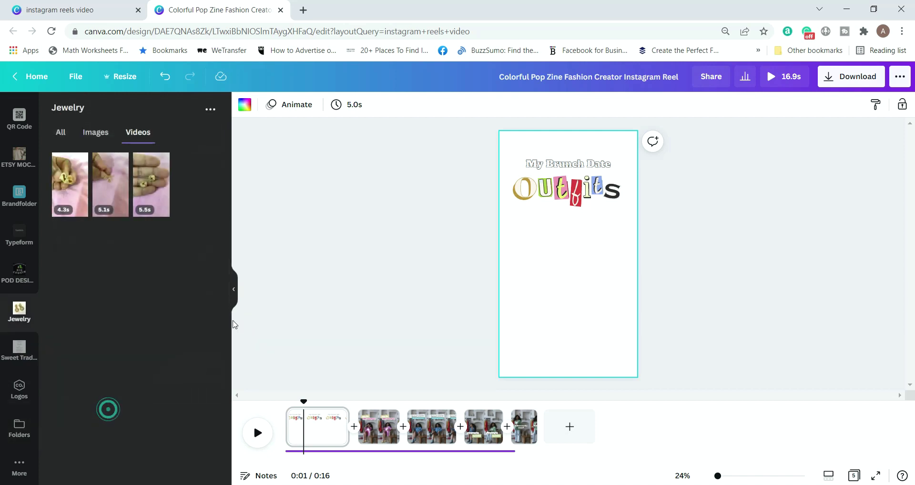
left_click(71, 186)
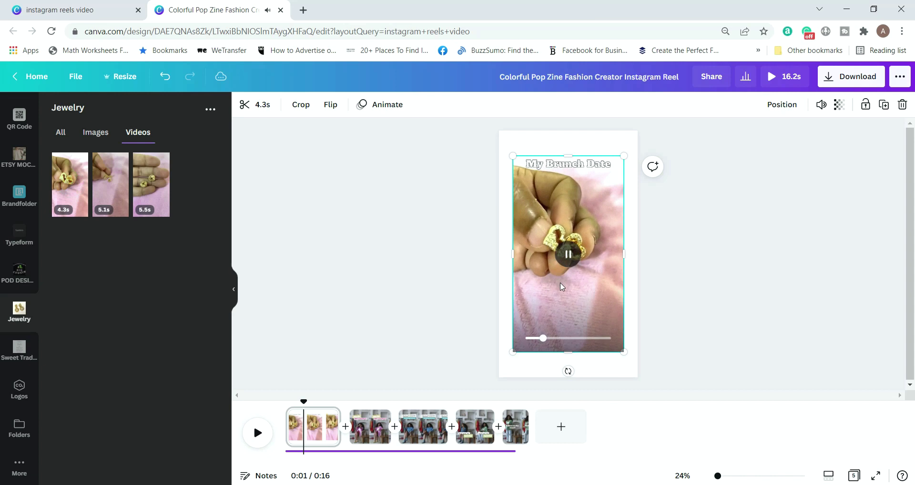
- Mute the jewelry clip and stretch it to cover the whole of page 1
left_click(587, 296)
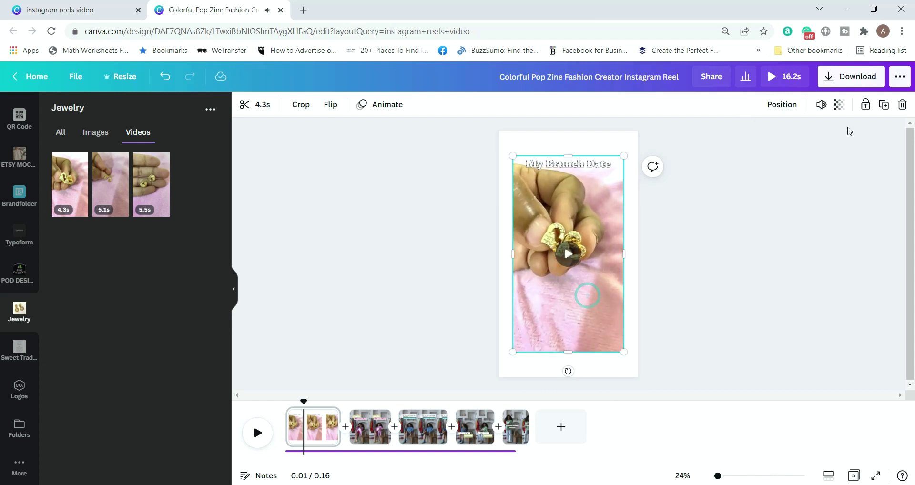
left_click(822, 106)
left_click(677, 137)
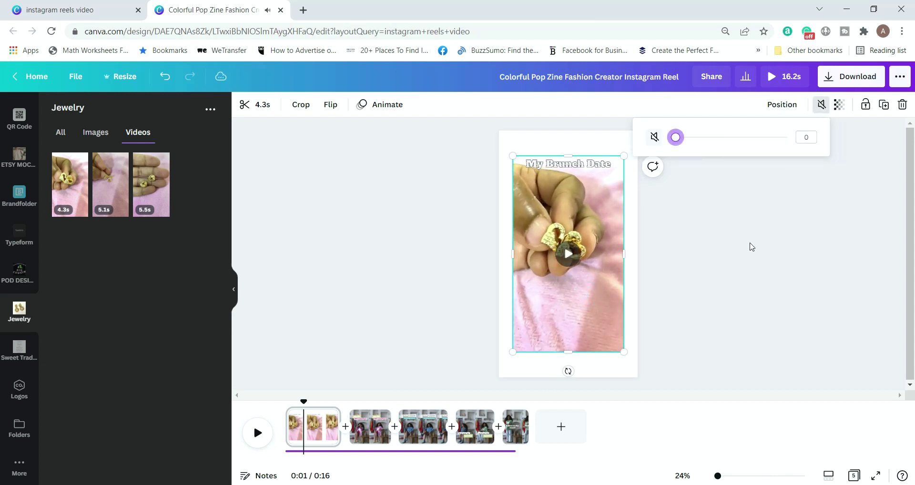
left_click(750, 247)
left_click_drag(513, 156, 495, 125)
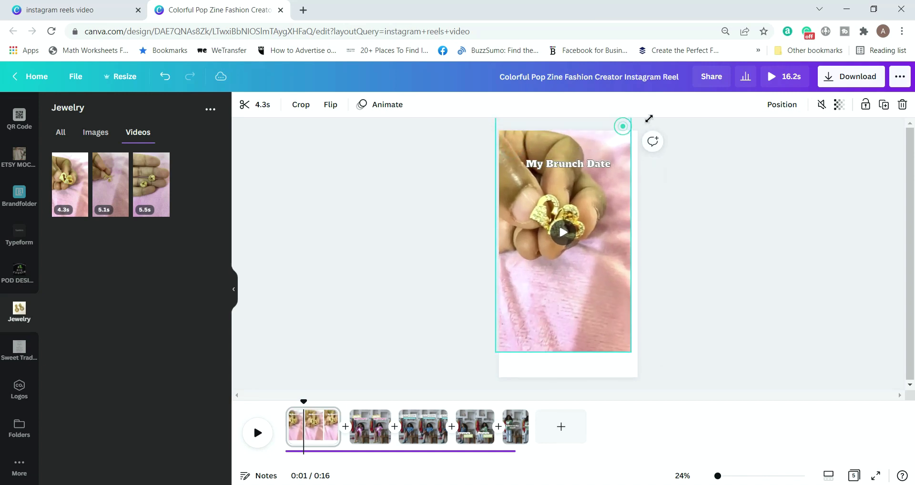
left_click_drag(627, 356, 657, 410)
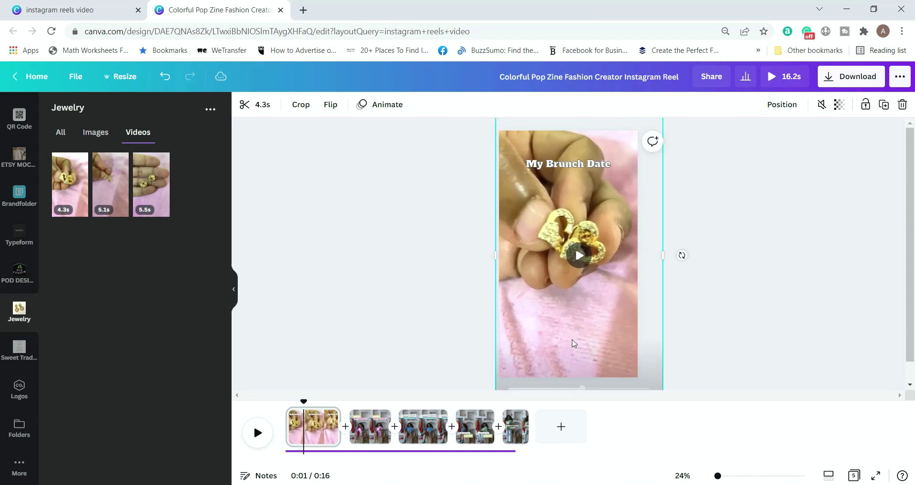
left_click(568, 255)
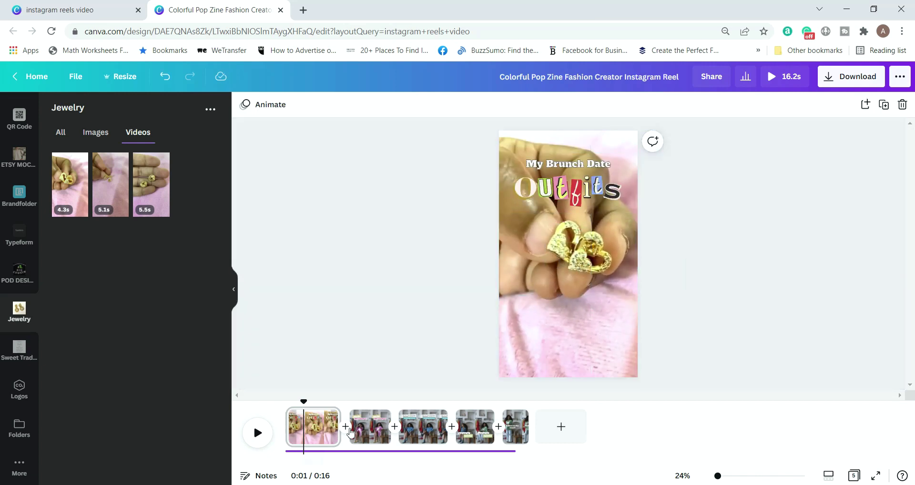
left_click(370, 426)
left_click(95, 132)
- Replace page 2's model video with the 5.5s knot earring clip as its background
key("Delete")
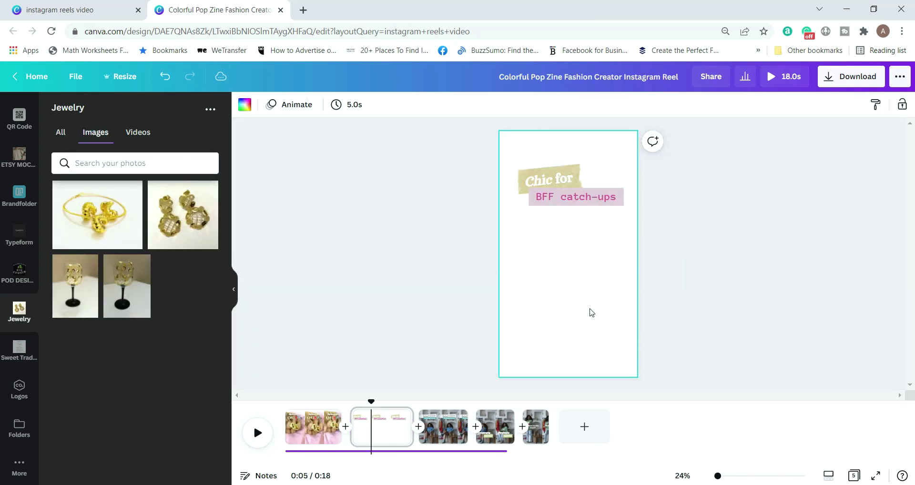
left_click(75, 286)
key("Delete")
scroll(35, 198, "up", 10)
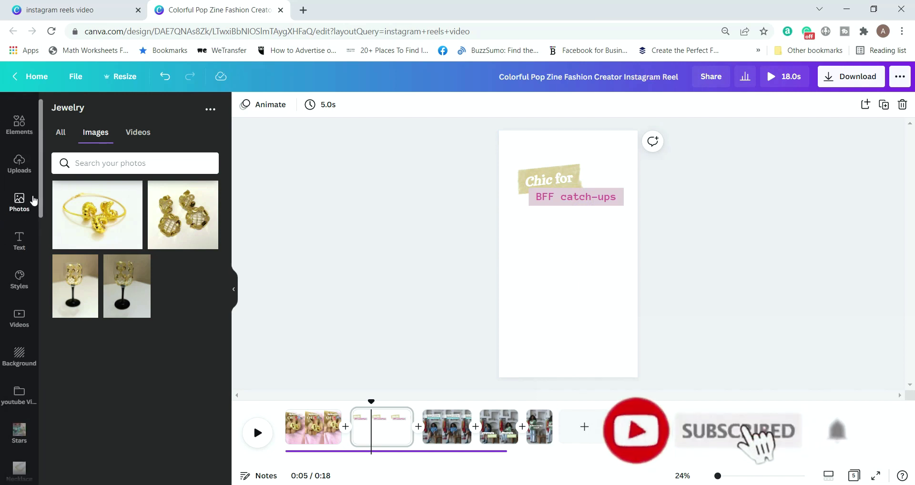
scroll(29, 200, "down", 5)
left_click(137, 132)
left_click_drag(151, 173, 576, 261)
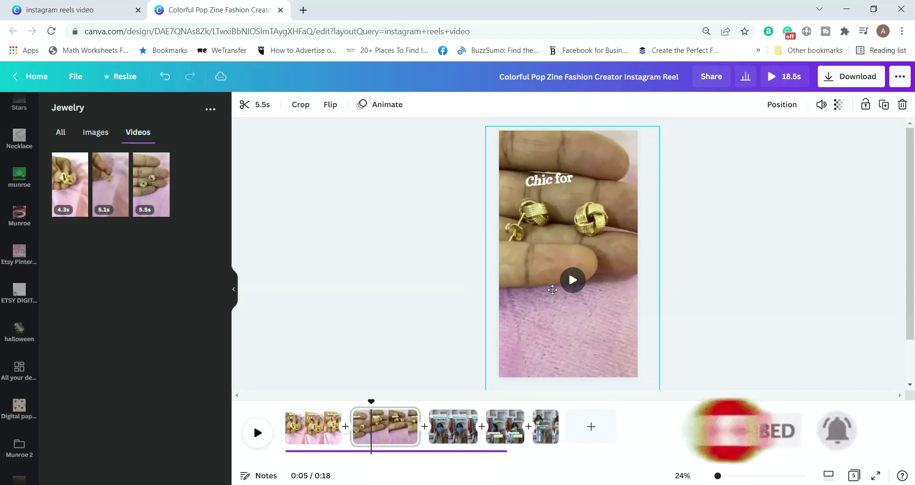
left_click(642, 262)
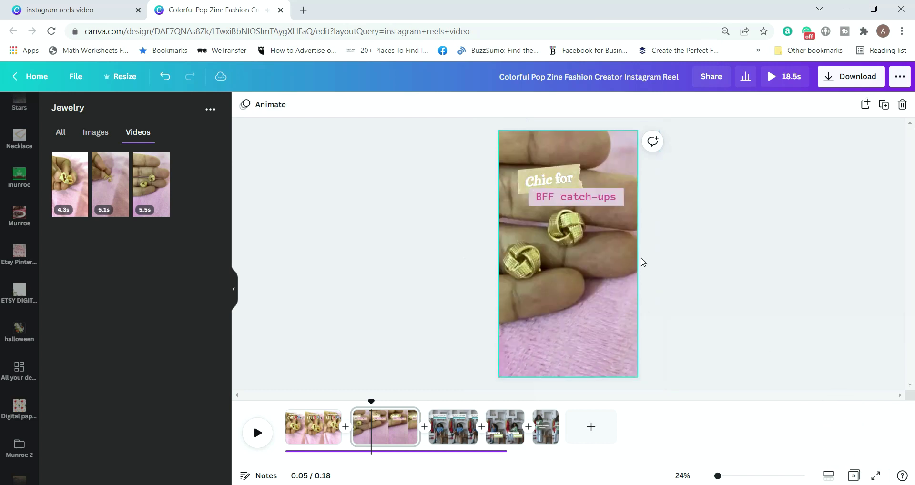
- Swap page 3's fashion video for the second earrings clip and reframe it to fit the page
left_click(444, 424)
double_click(617, 272)
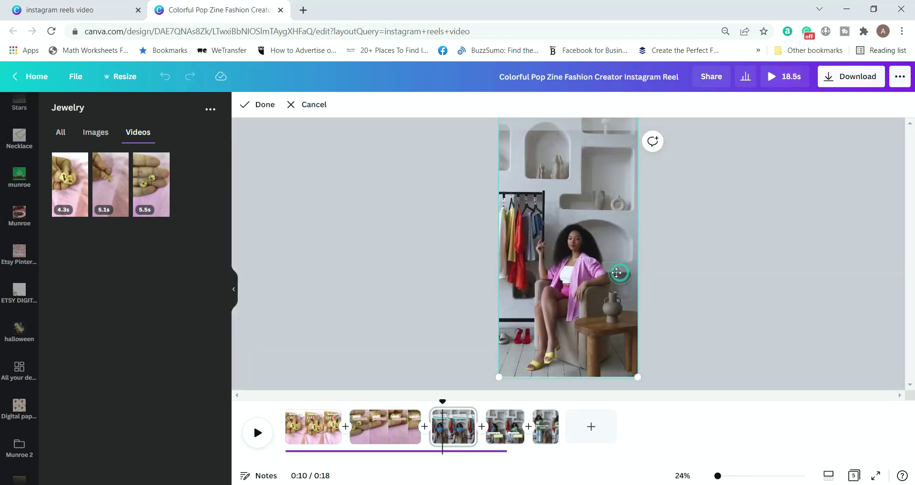
key("Delete")
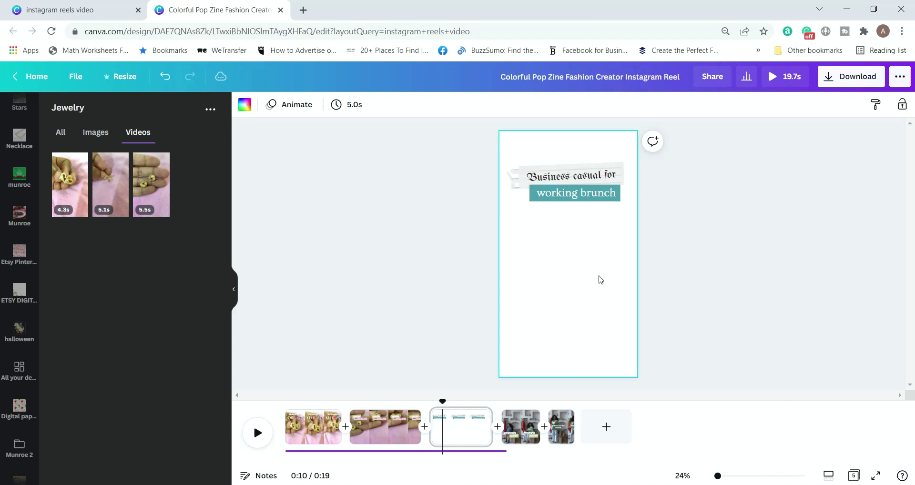
left_click(112, 185)
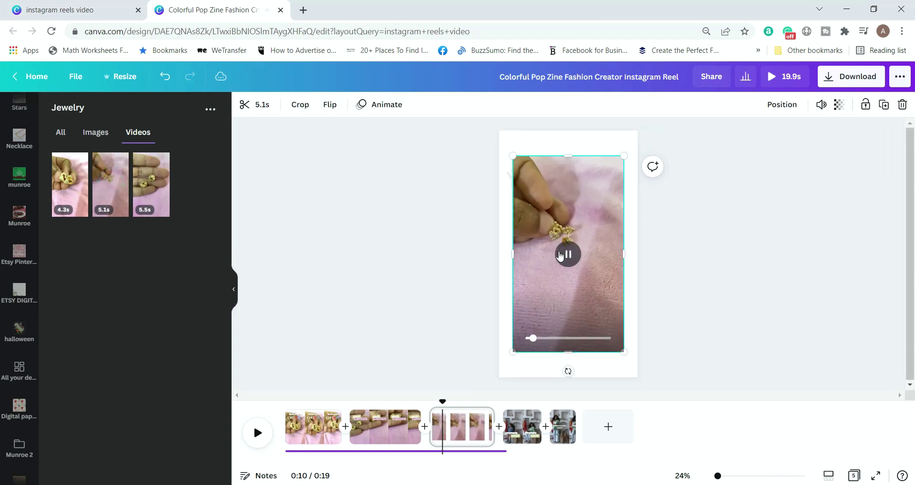
double_click(570, 320)
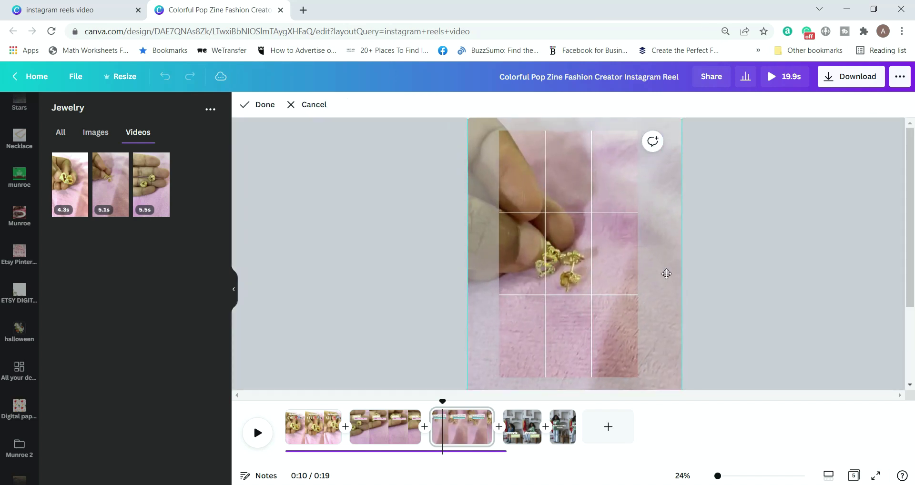
left_click(721, 310)
double_click(540, 316)
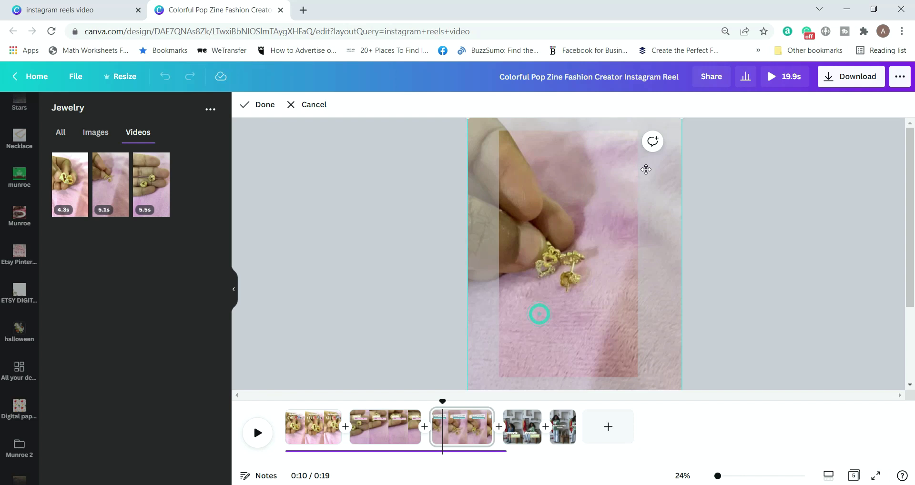
mouse_move(682, 123)
left_mouse_down()
mouse_move(705, 112)
mouse_move(684, 116)
left_mouse_up()
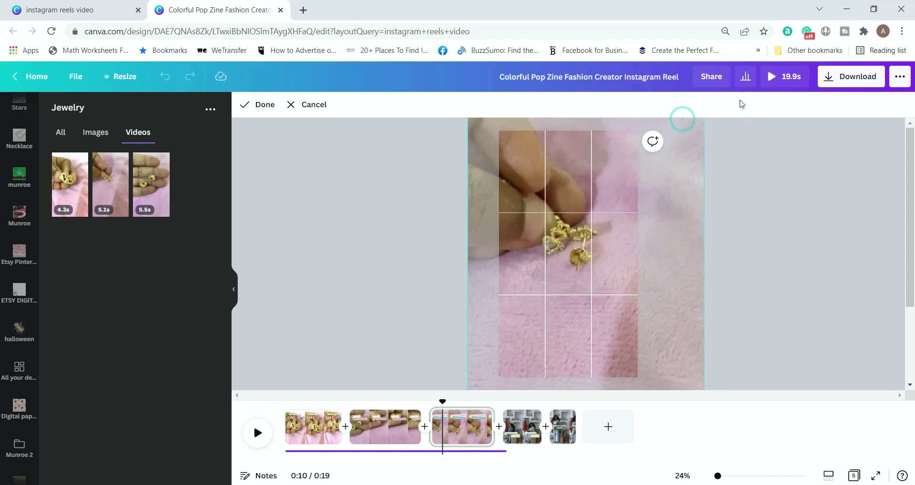
left_click(746, 290)
left_click(570, 254)
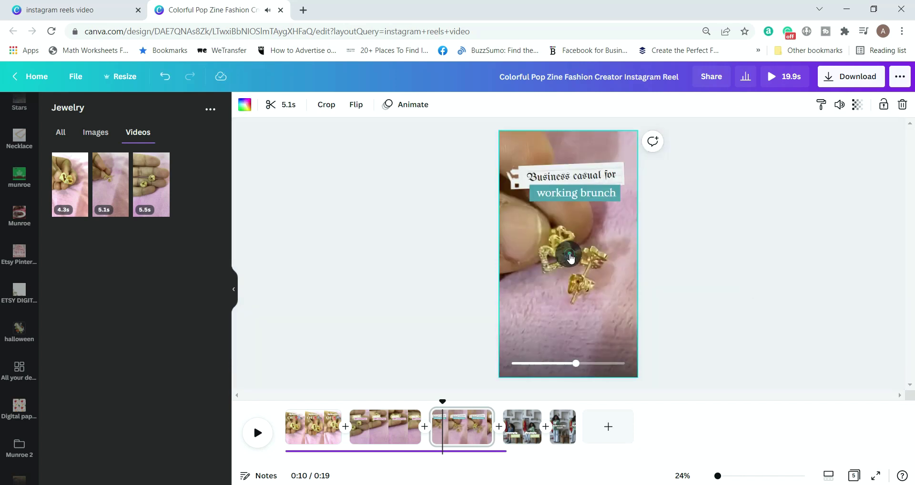
left_click(313, 427)
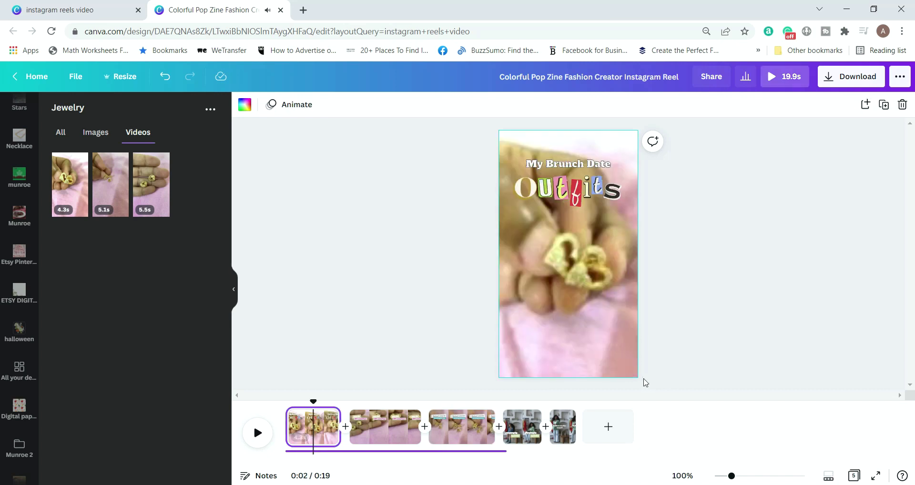
left_click(522, 426)
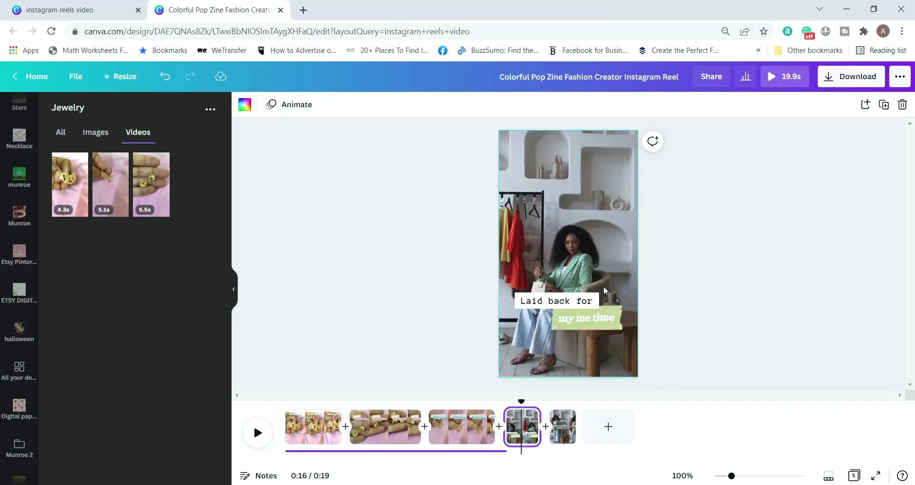
scroll(19, 286, "up", 8)
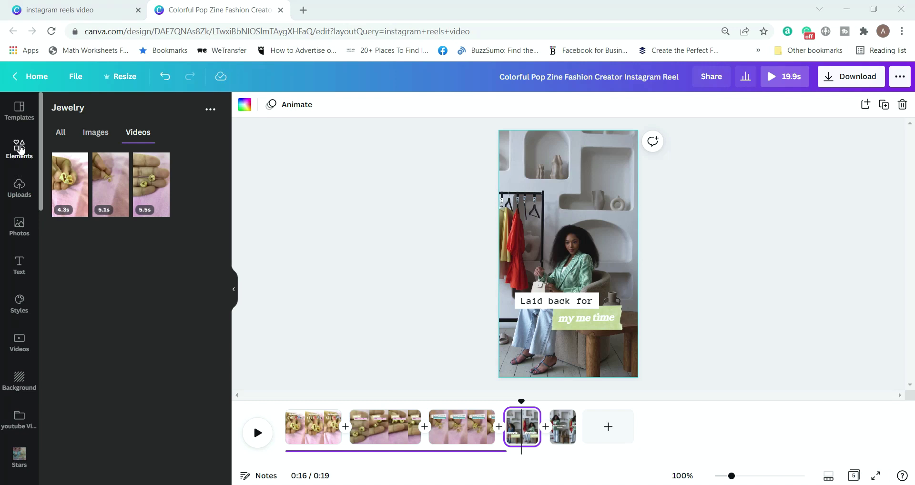
- Drag a chunky gold earrings photo from uploaded images to fill page 4's background
left_click(20, 191)
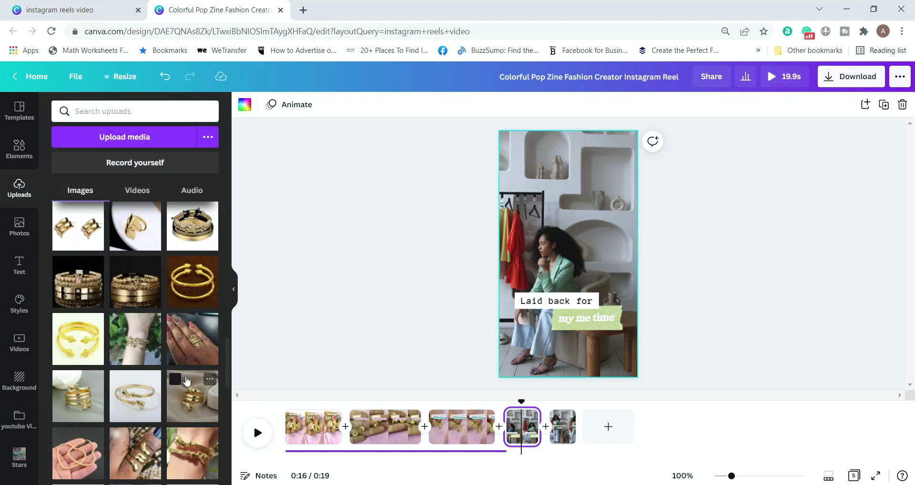
scroll(186, 380, "down", 10)
scroll(186, 377, "down", 5)
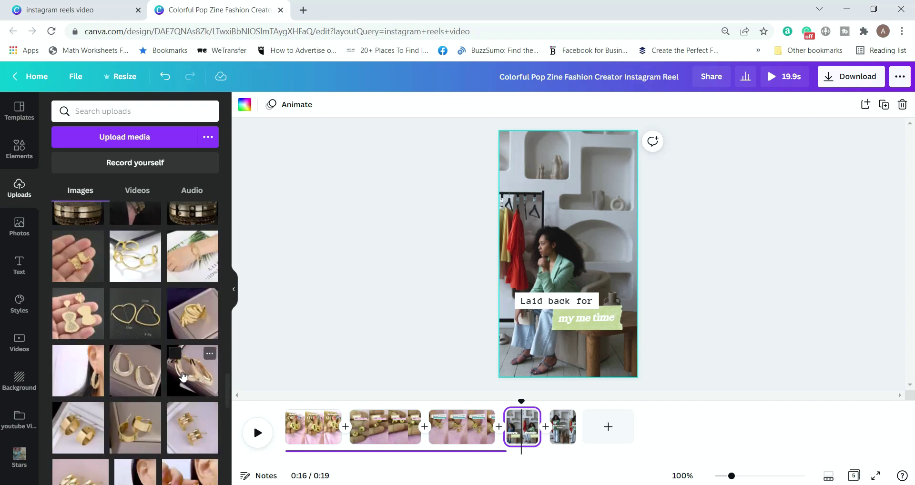
left_click_drag(137, 374, 598, 148)
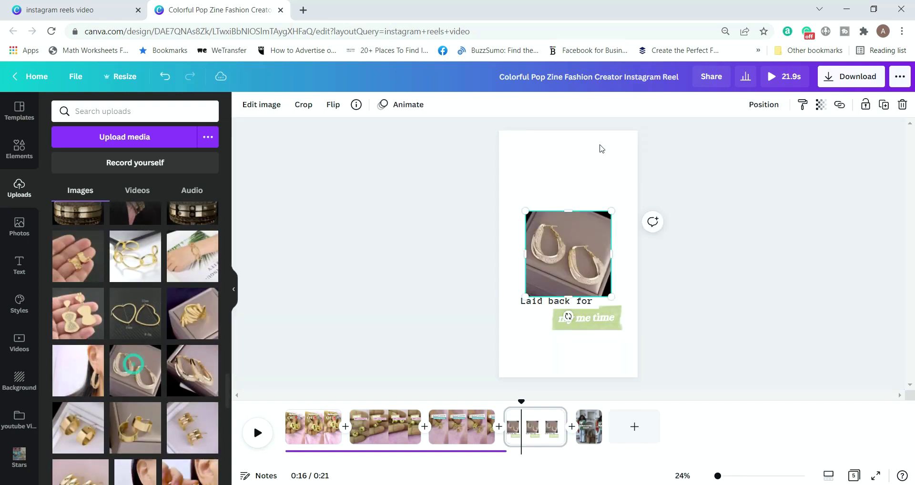
left_click_drag(623, 235, 584, 230)
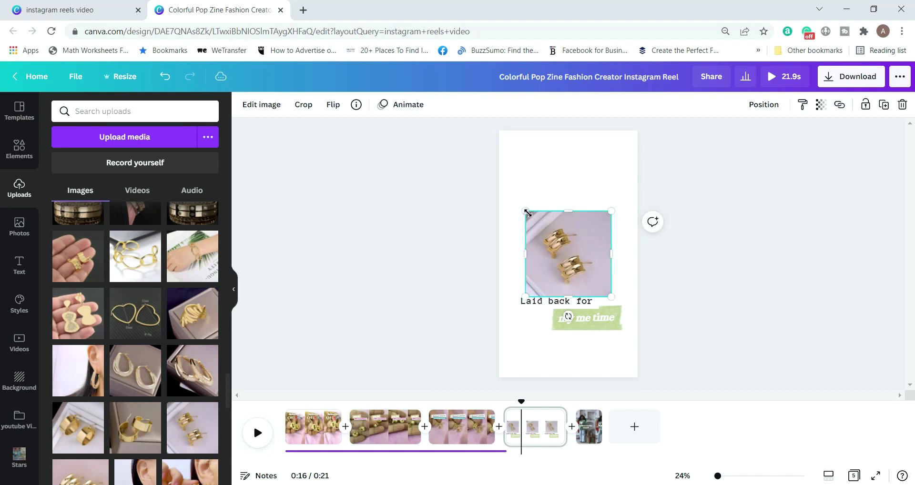
left_click(783, 227)
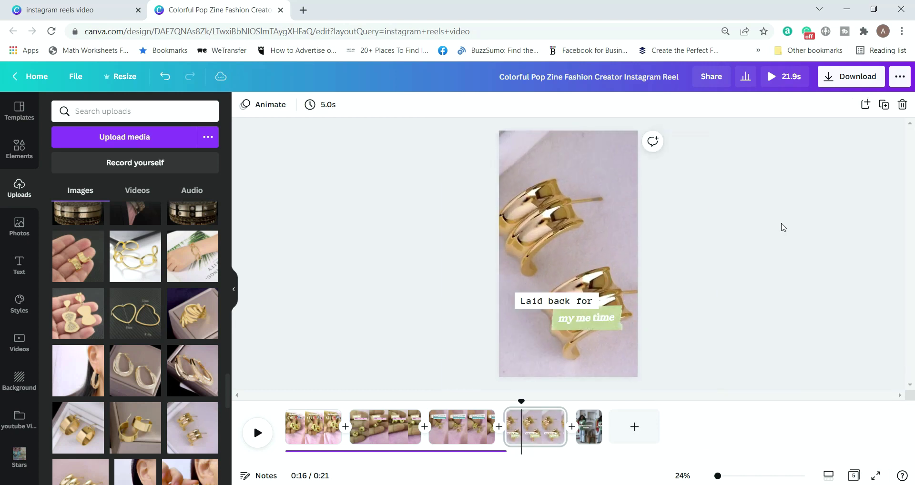
left_click(589, 423)
- Delete the last page's fashion video and fill the page with the uploaded 11.5s earring clip
left_click(574, 298)
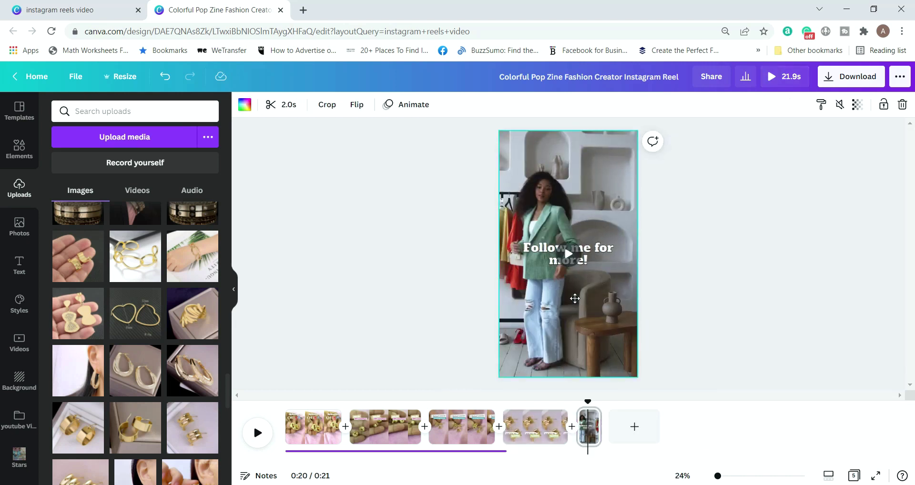
double_click(575, 298)
key("Delete")
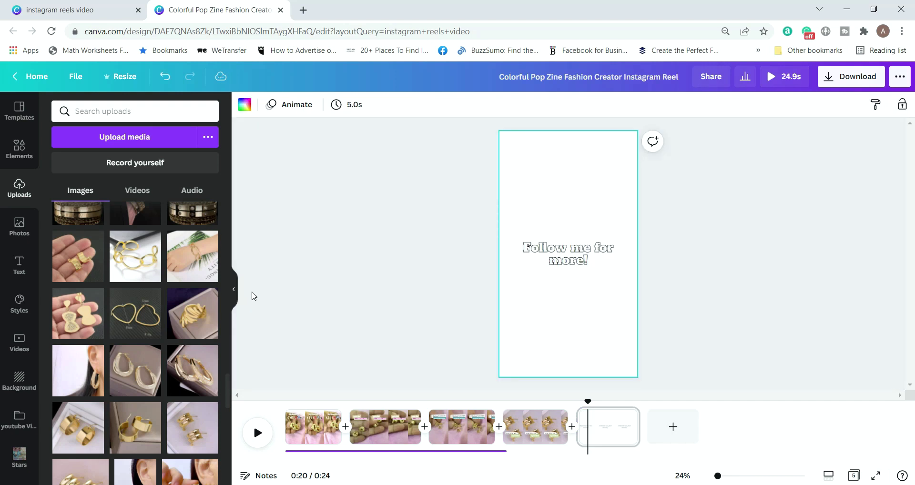
scroll(78, 330, "down", 3)
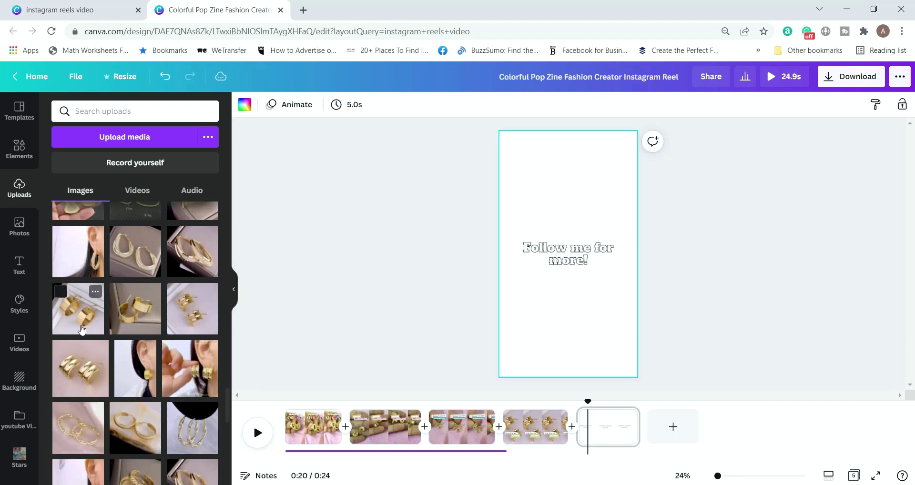
left_click(150, 197)
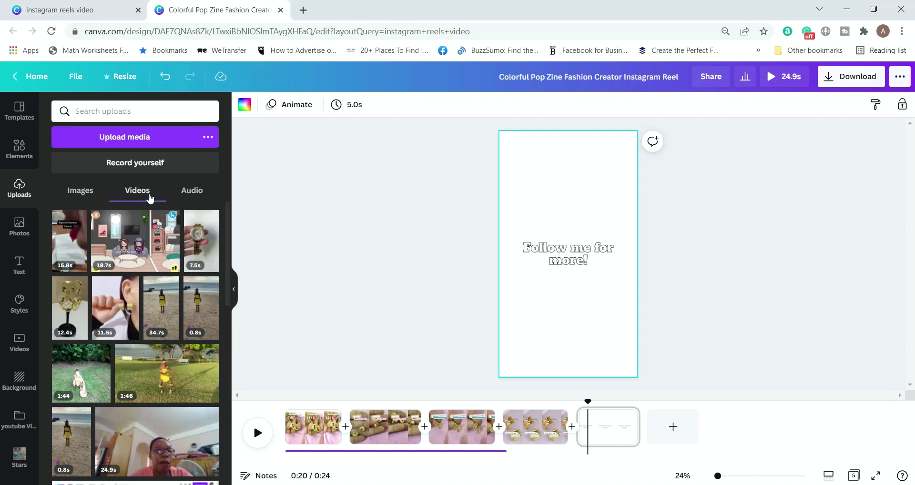
mouse_move(120, 314)
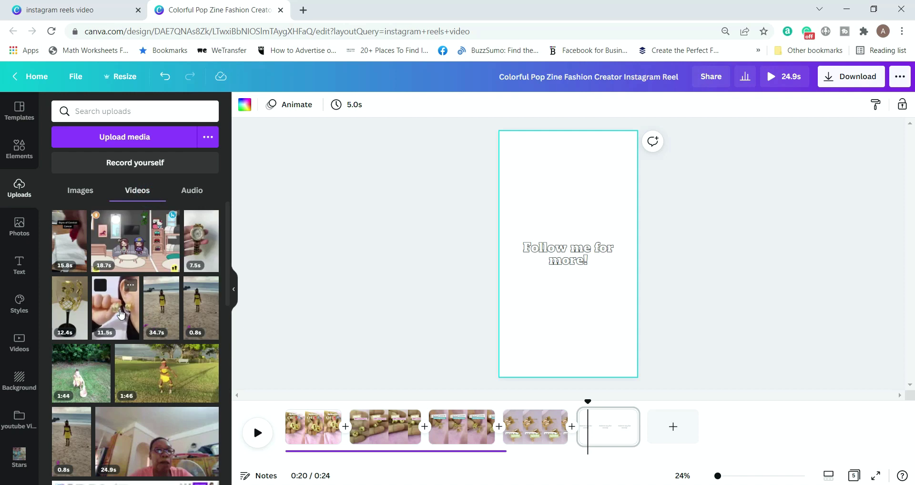
left_click_drag(120, 314, 512, 180)
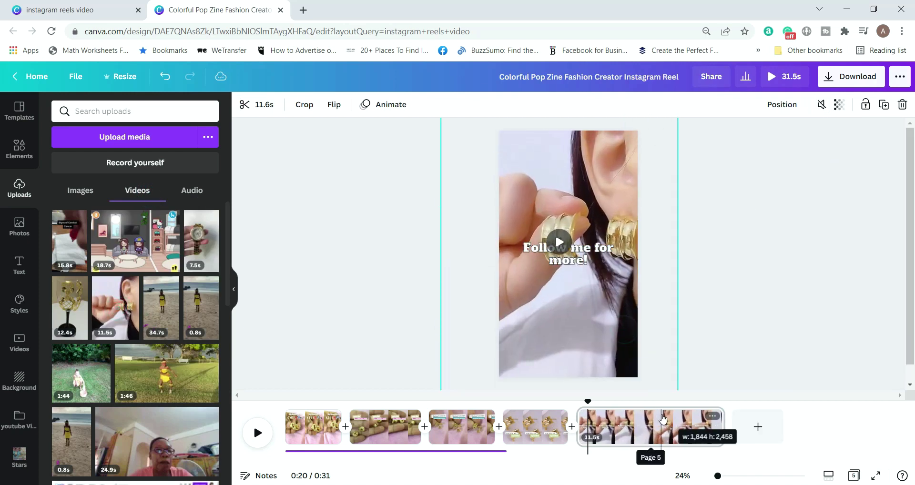
left_click_drag(662, 418, 663, 419)
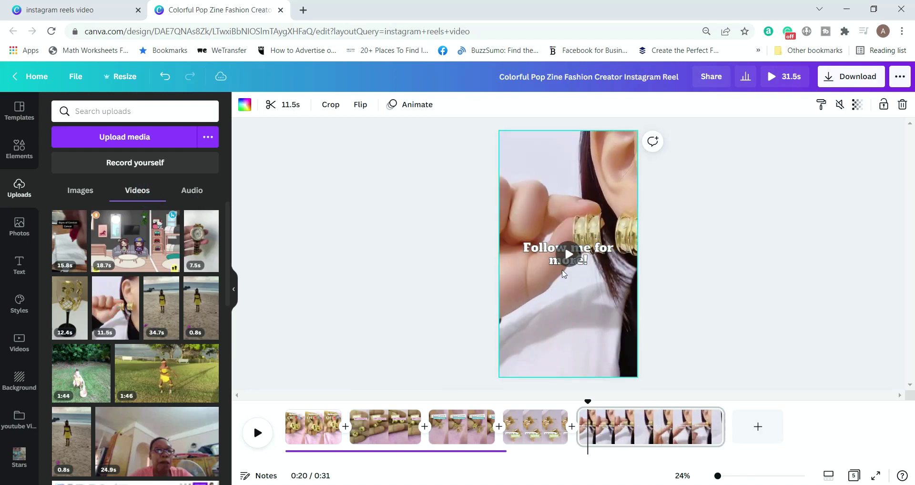
left_click(461, 428)
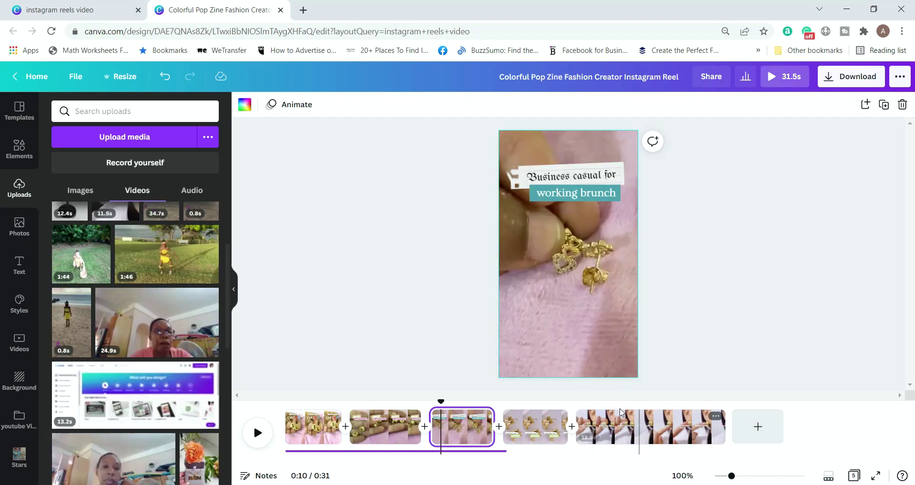
- Trim the earring clip to 4.0s and move the 'Follow me' and 'Laid back' pages earlier
left_click(679, 439)
left_click_drag(722, 431, 624, 436)
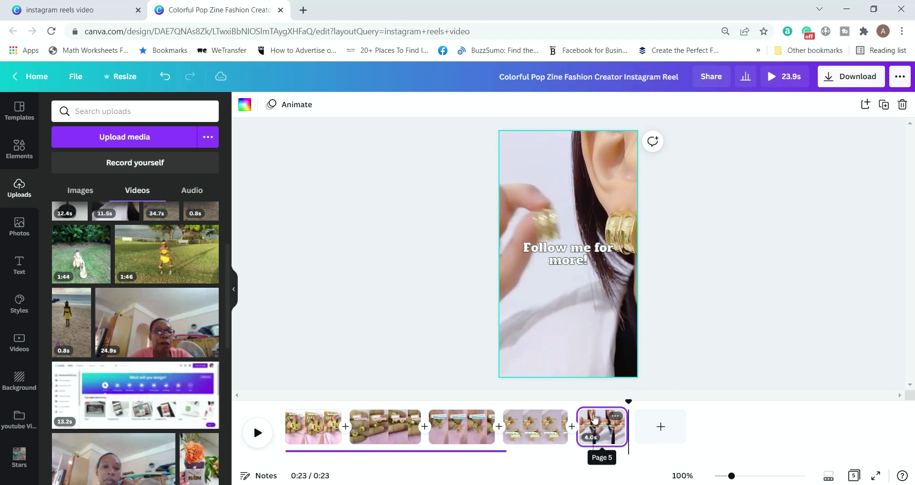
left_click_drag(593, 418, 460, 417)
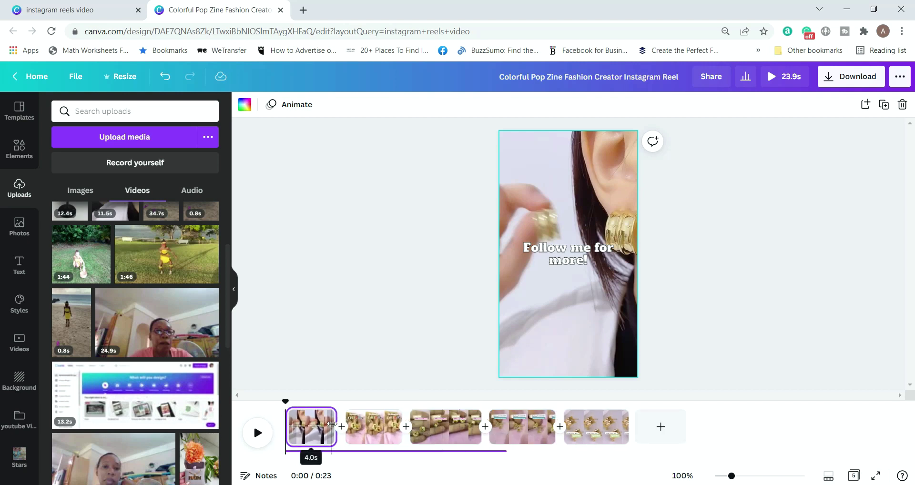
left_click(606, 435)
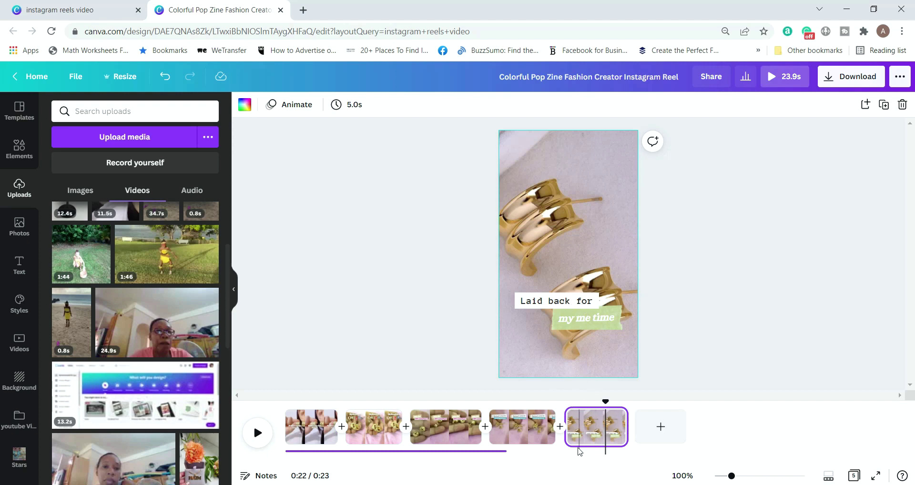
left_click_drag(581, 419, 488, 420)
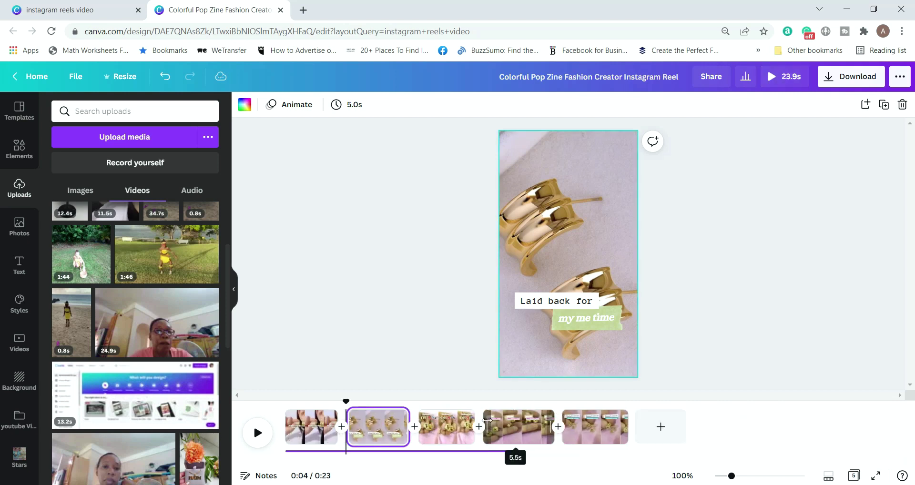
left_click(454, 430)
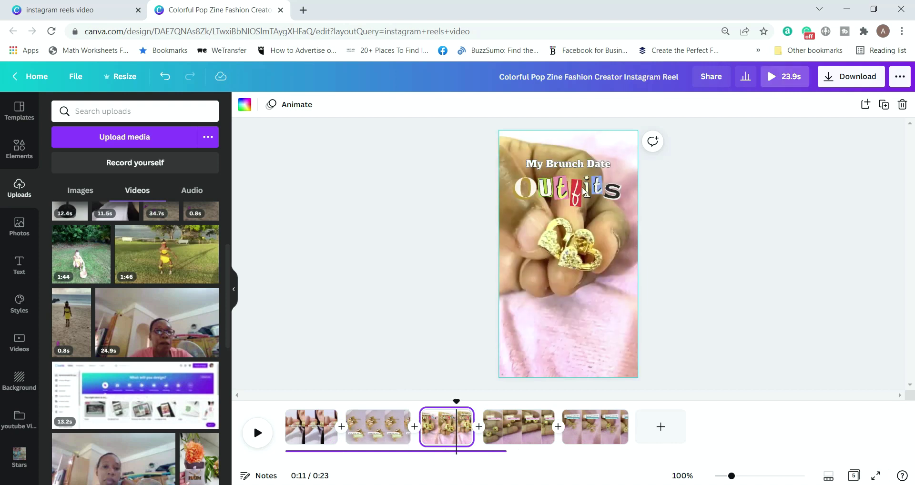
- Delete the 'Outfits' letters from the My Brunch Date Outfits heading
left_click(585, 192)
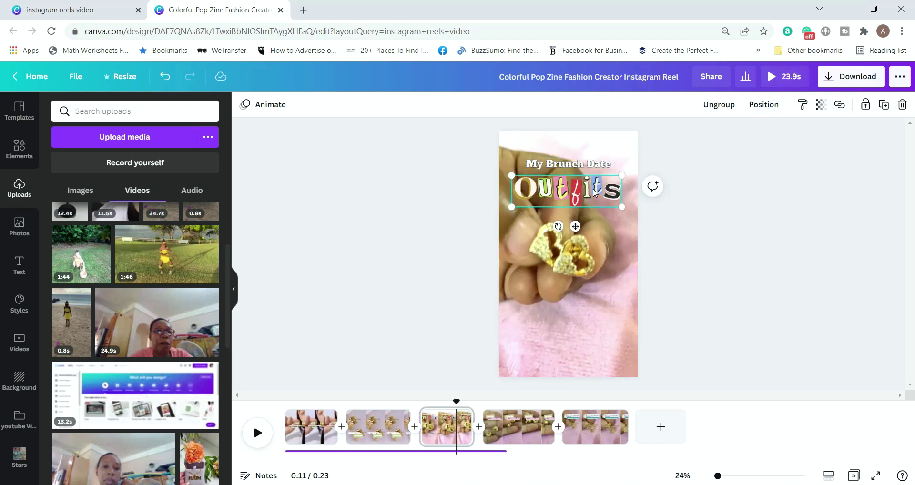
double_click(591, 191)
key("Escape")
left_click(615, 190)
left_click(584, 211)
left_click(581, 192)
left_click(606, 220)
left_click(589, 193)
left_click(591, 205)
key("Delete")
left_click(568, 164)
- Remove the 'Follow me for more!' caption from page 1 and paste it onto page 5
left_click(311, 426)
left_click(569, 253)
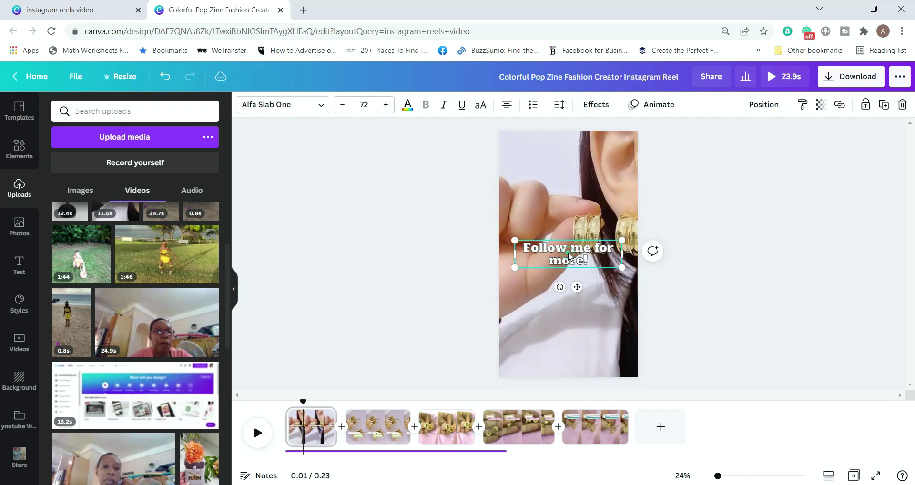
key("Delete")
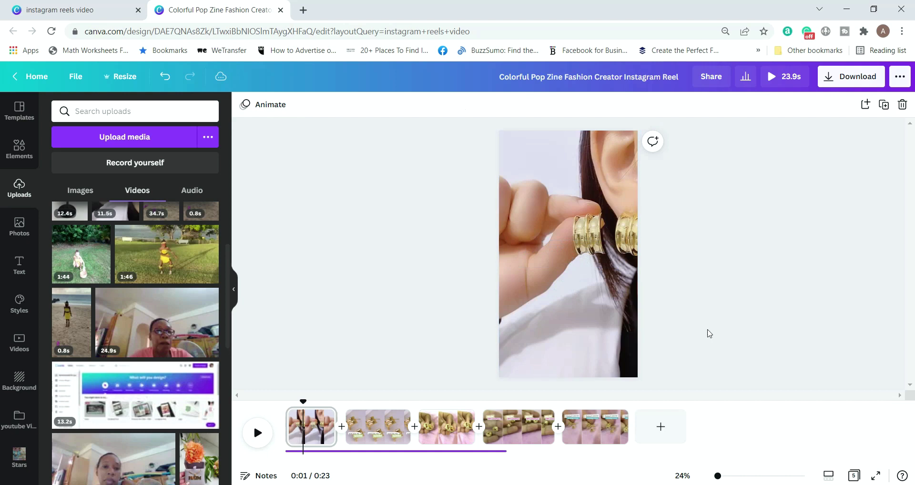
left_click(603, 429)
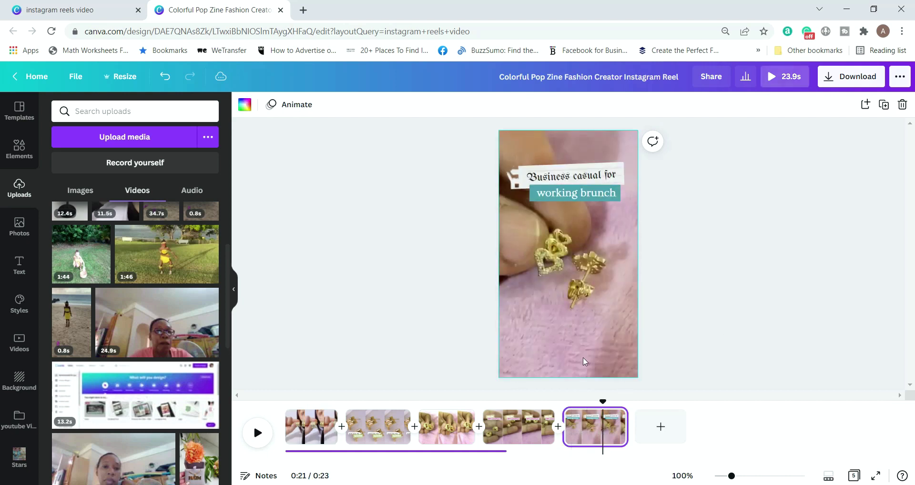
left_click(584, 356)
key("ctrl+v")
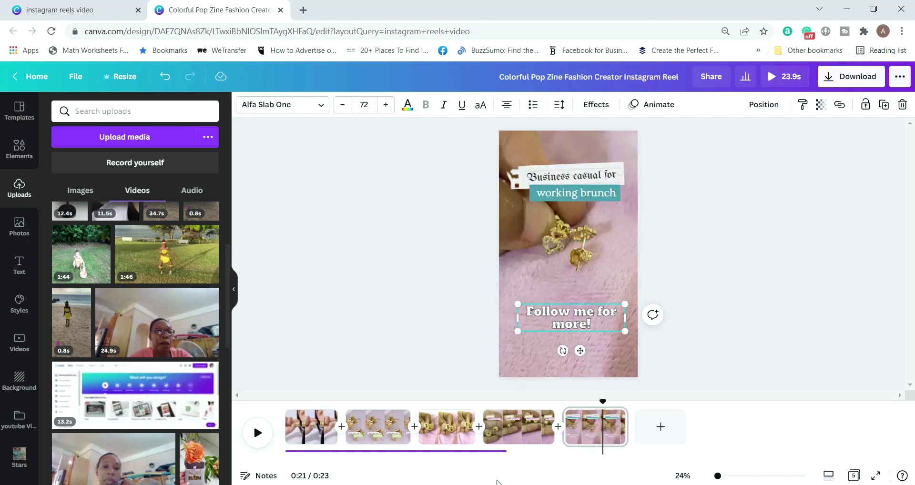
left_click(366, 425)
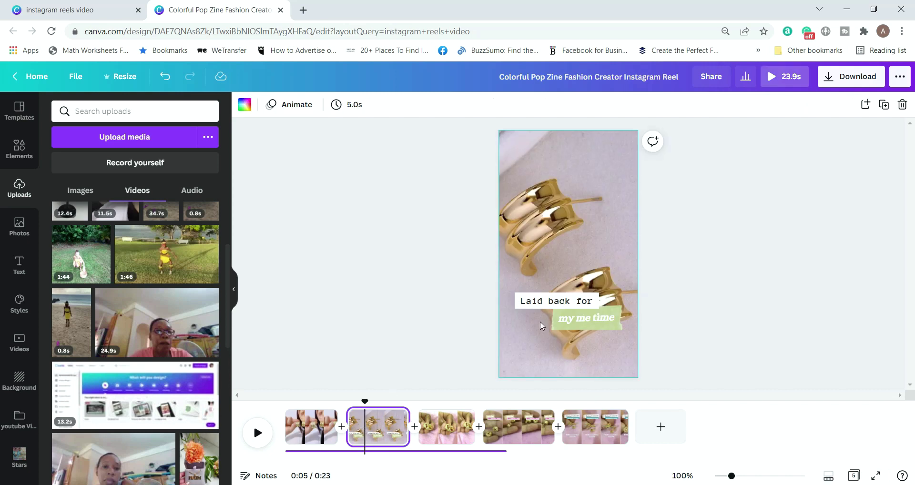
- On page 2, enlarge 'Laid back for' and move it with 'my me time' to the top
left_click(588, 309)
left_click_drag(589, 337, 600, 319)
left_click(607, 344)
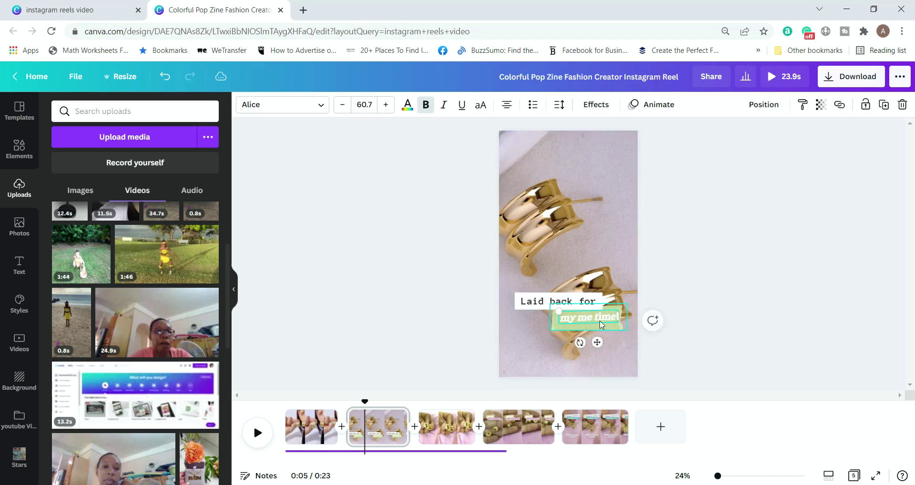
left_click_drag(531, 299, 546, 151)
left_click_drag(567, 320, 578, 158)
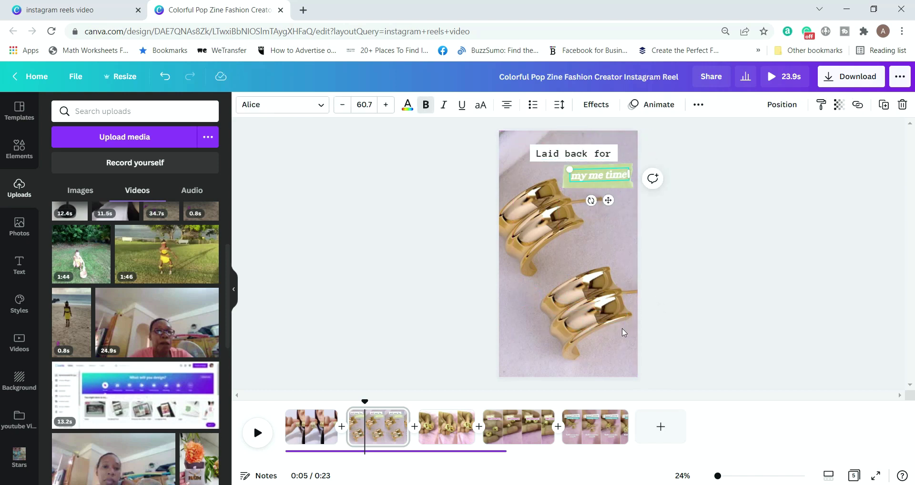
- On page 4, move 'Chic for' and 'BFF catch-ups' down near the bottom of the frame
left_click(446, 428)
left_click(520, 426)
left_click(564, 181)
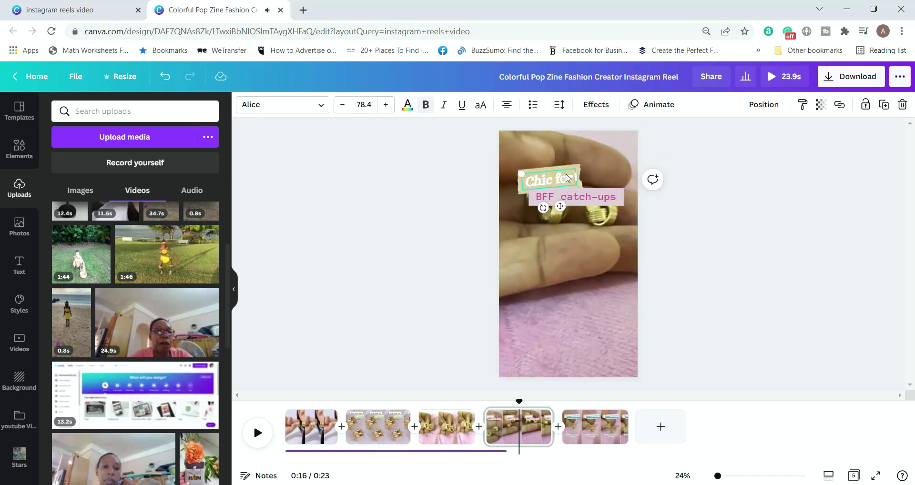
left_click_drag(564, 181, 550, 344)
left_click_drag(586, 205, 586, 366)
double_click(586, 365)
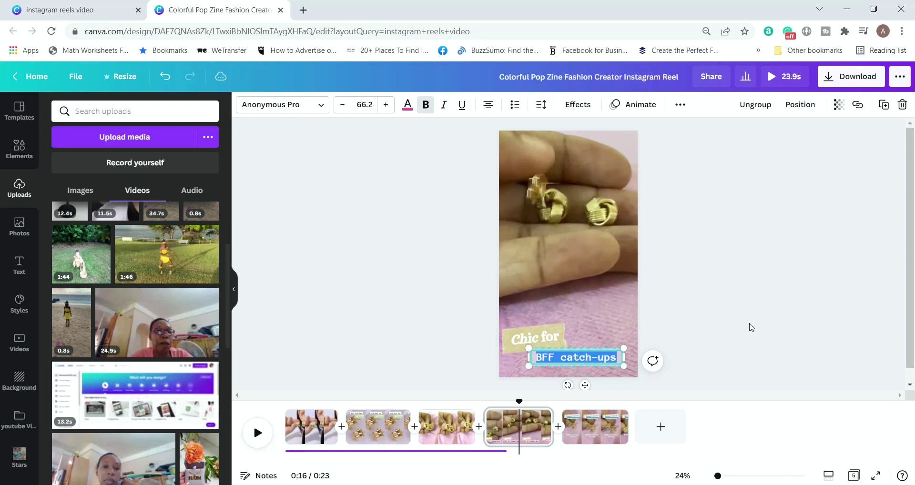
left_click(617, 358)
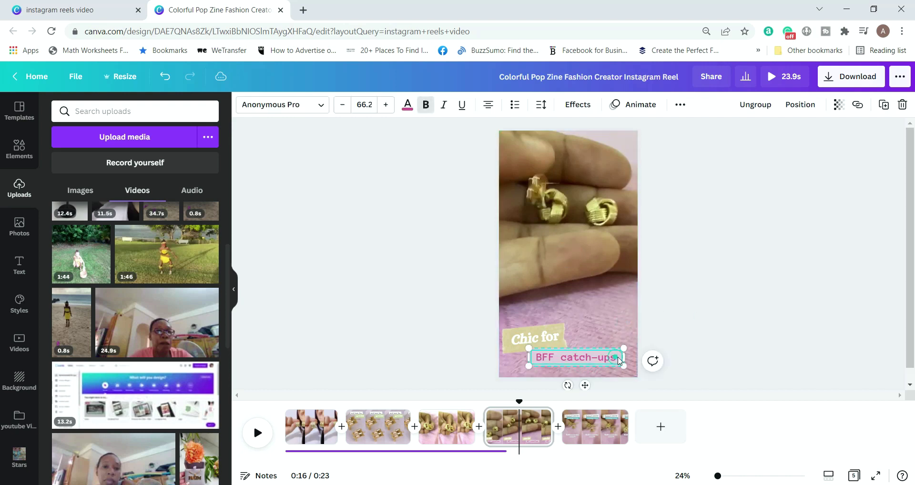
triple_click(622, 353)
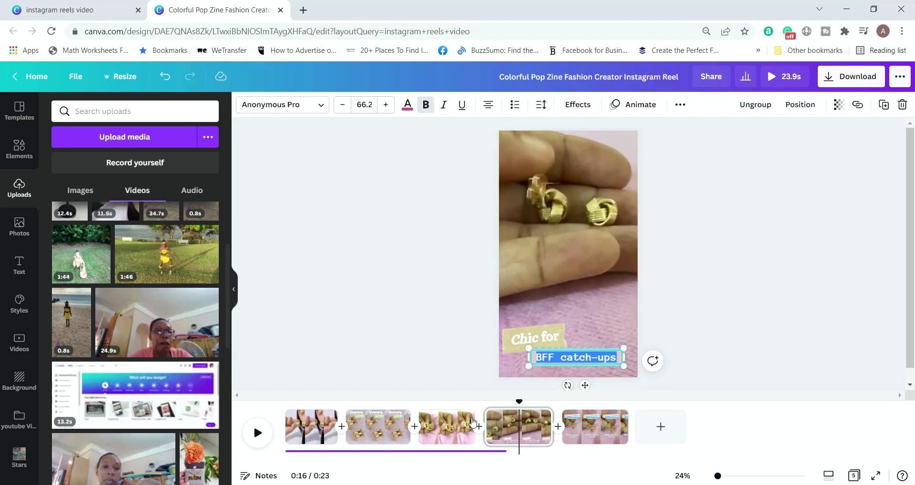
- Trim page 2 from 5.0s to 3.1s, page 4 to 2.5s, and shorten pages 3 and 5 too
left_click(290, 425)
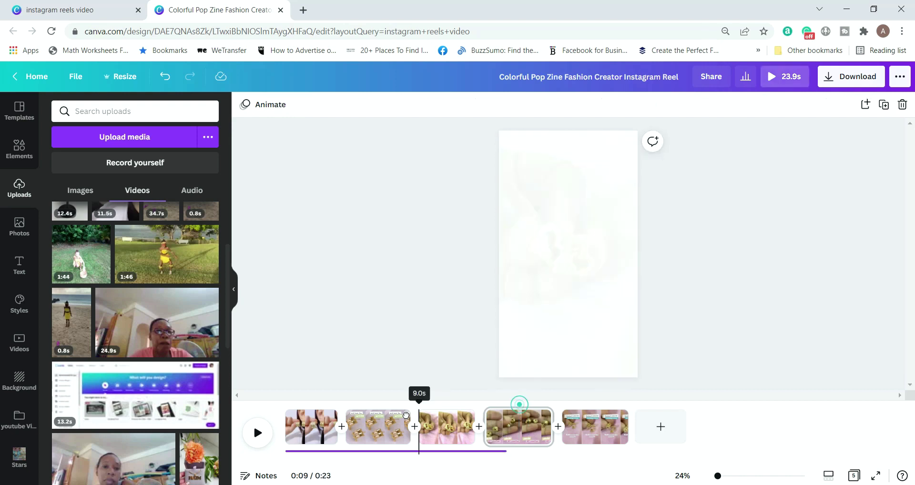
left_click(307, 437)
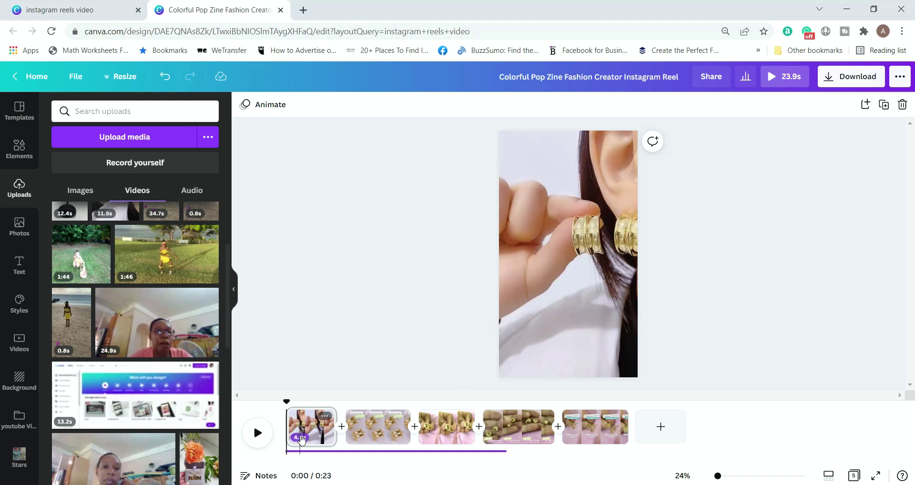
left_click(20, 264)
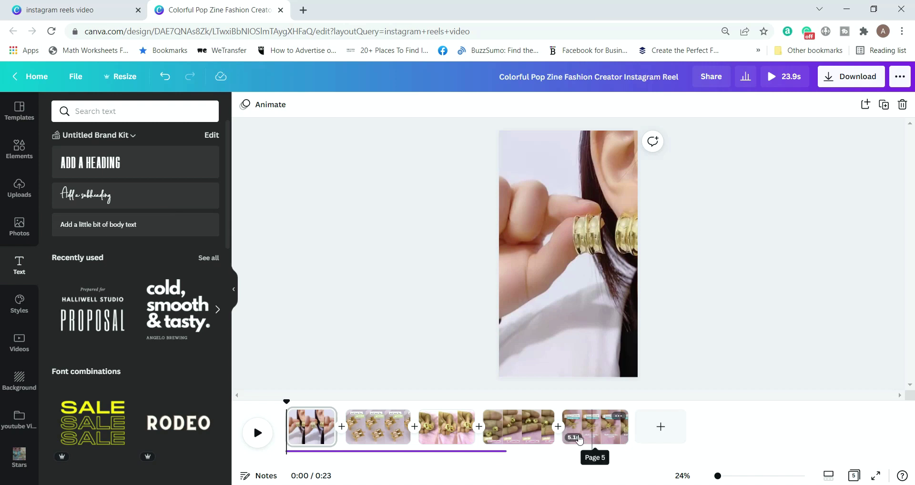
left_click(548, 426)
left_click_drag(549, 427, 541, 426)
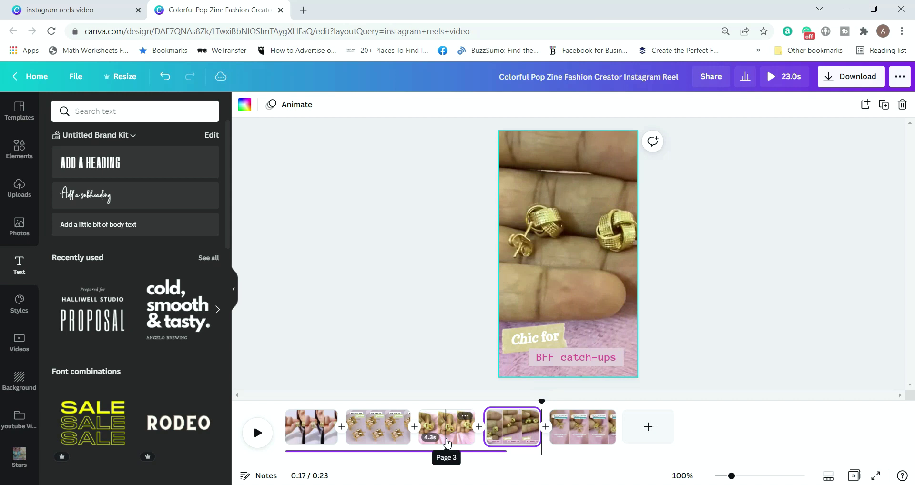
left_click(393, 427)
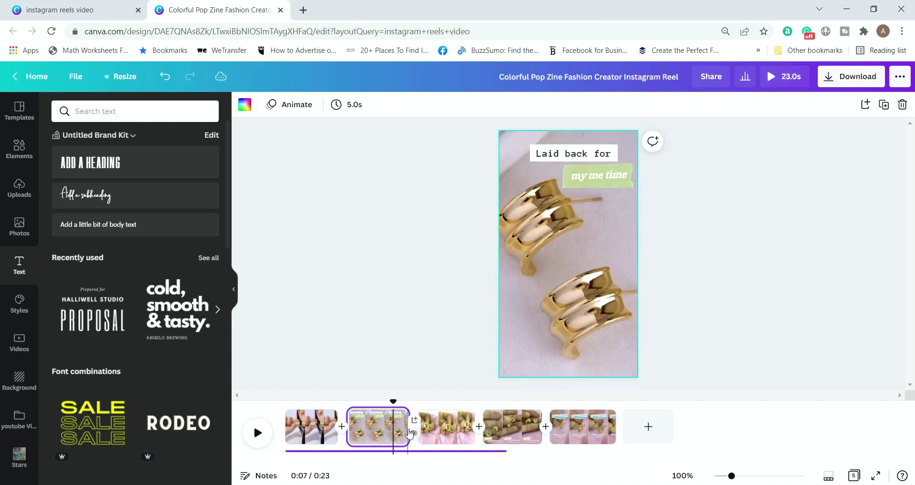
left_click_drag(404, 432, 386, 430)
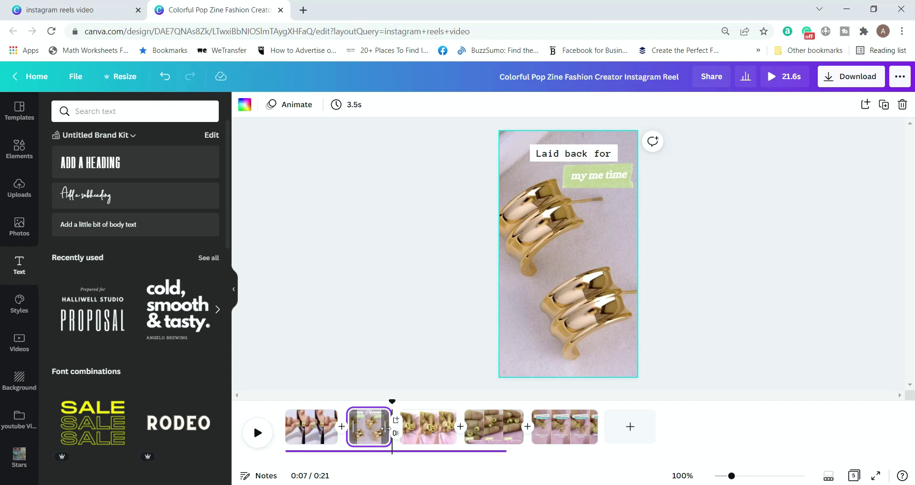
left_click_drag(387, 426, 380, 426)
left_click_drag(448, 438, 434, 438)
left_click_drag(501, 438, 476, 437)
left_click_drag(547, 428, 520, 428)
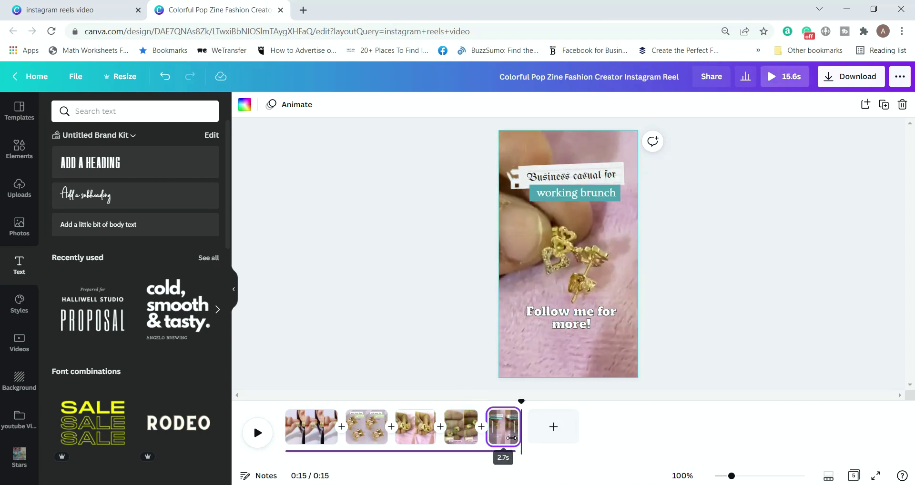
- Add a pink tape strip along the bottom of page 1, discarding a trial torn-paper graphic
left_click(299, 427)
scroll(162, 353, "down", 5)
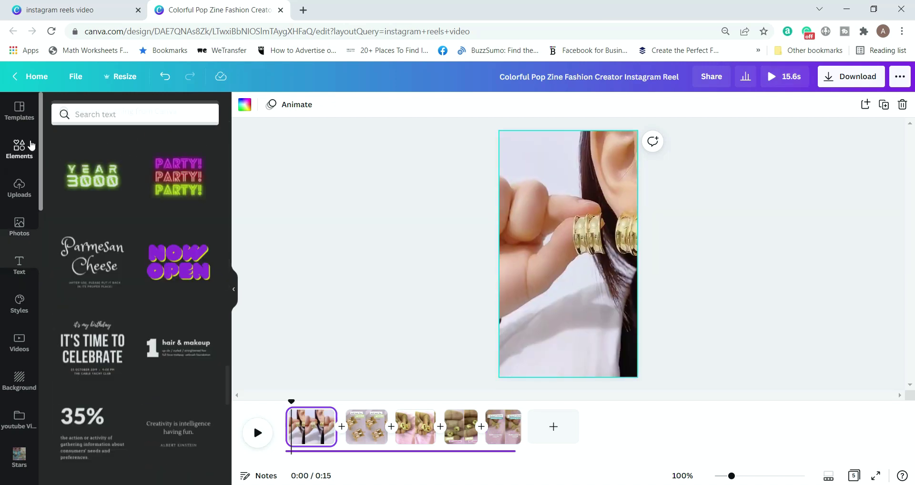
left_click(19, 149)
left_click(120, 338)
left_click_drag(570, 384, 457, 239)
key("Delete")
scroll(143, 362, "down", 5)
left_click(135, 347)
left_click_drag(570, 259, 574, 361)
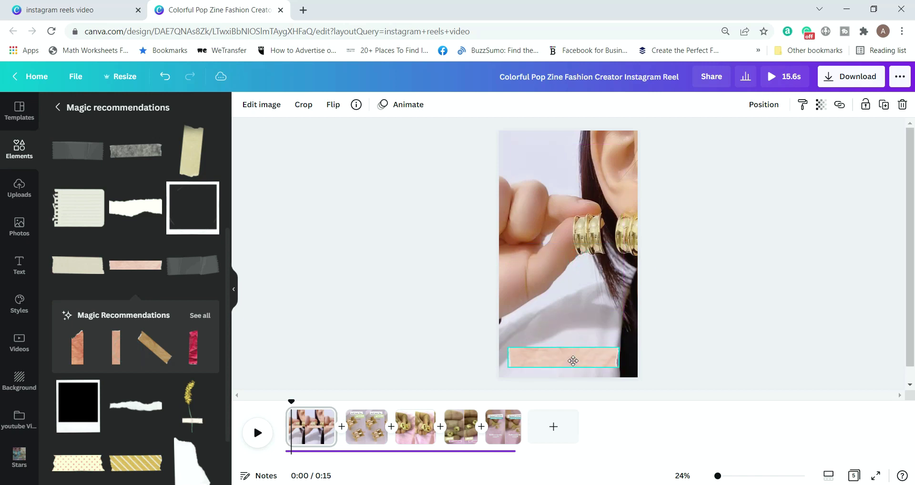
- Add a yellow tape, turn it horizontal, shrink it and place it above the pink tape
left_click(191, 151)
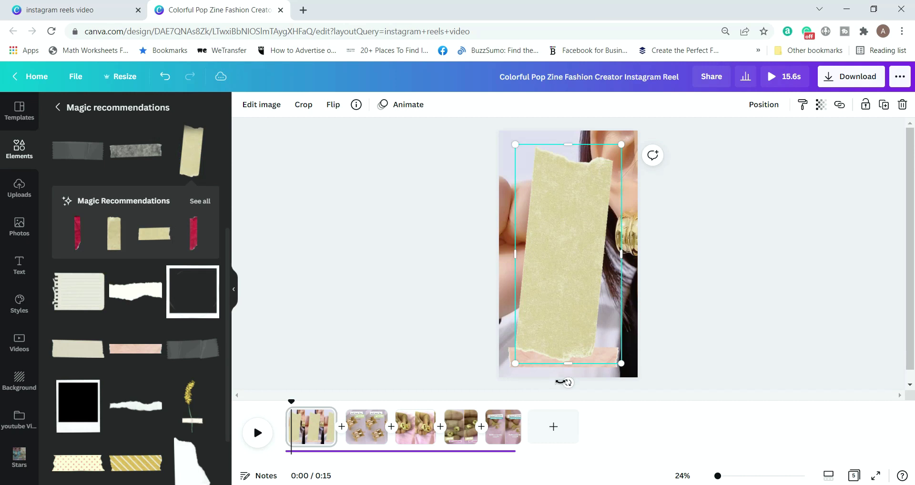
left_click_drag(569, 383, 472, 243)
left_click_drag(467, 303, 539, 313)
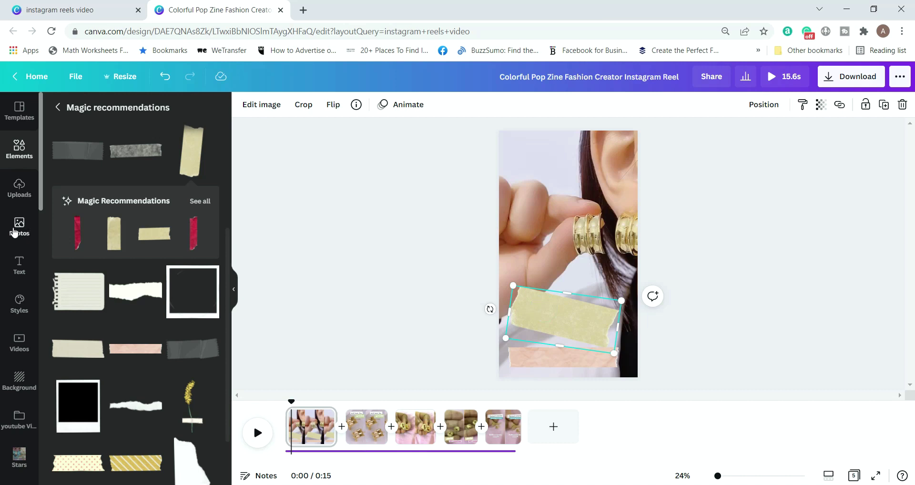
left_click(24, 266)
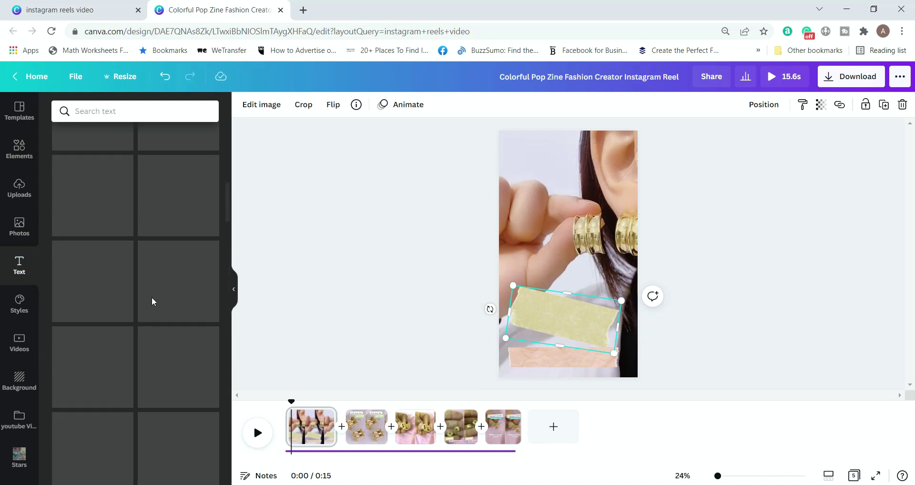
- Add a CUTE EARRINGS heading on the pink tape and enlarge it to size 66.9
left_click(108, 156)
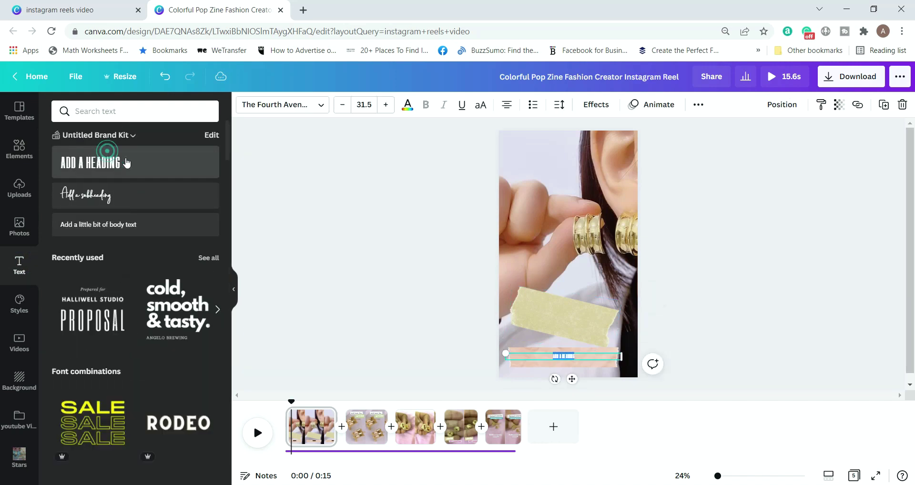
left_click_drag(575, 362, 569, 362)
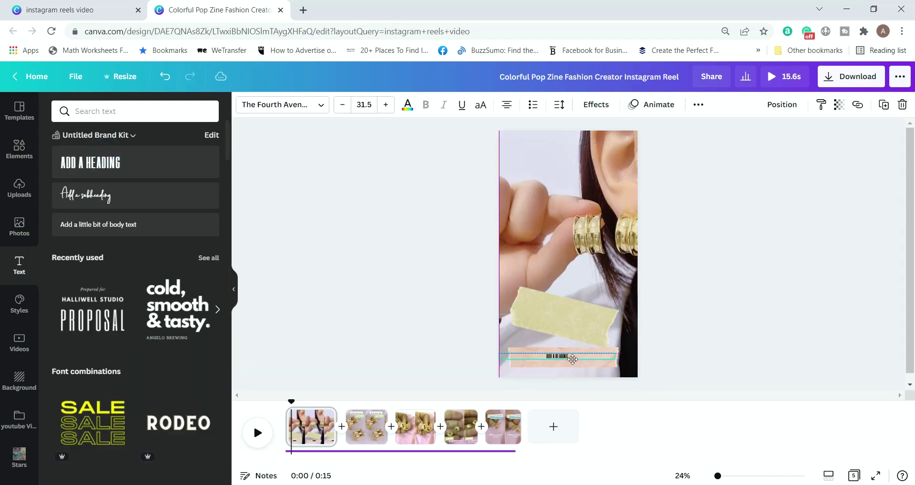
double_click(566, 357)
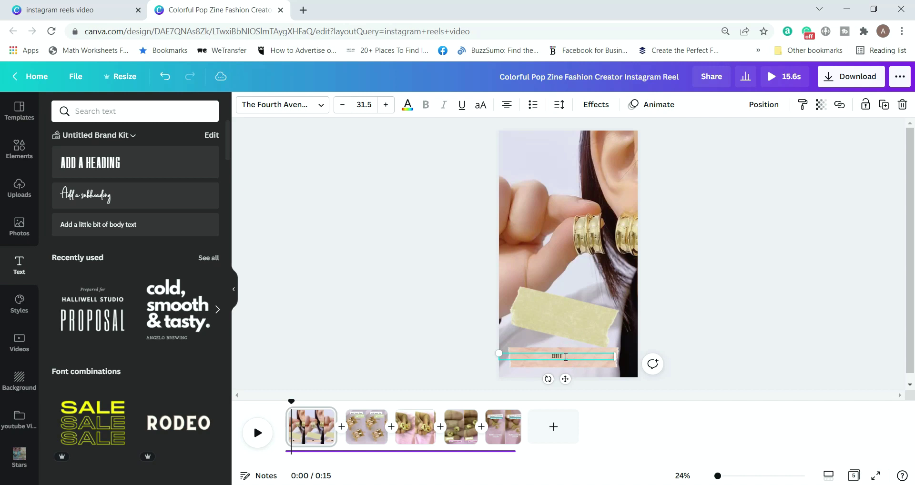
left_click_drag(495, 354, 440, 351)
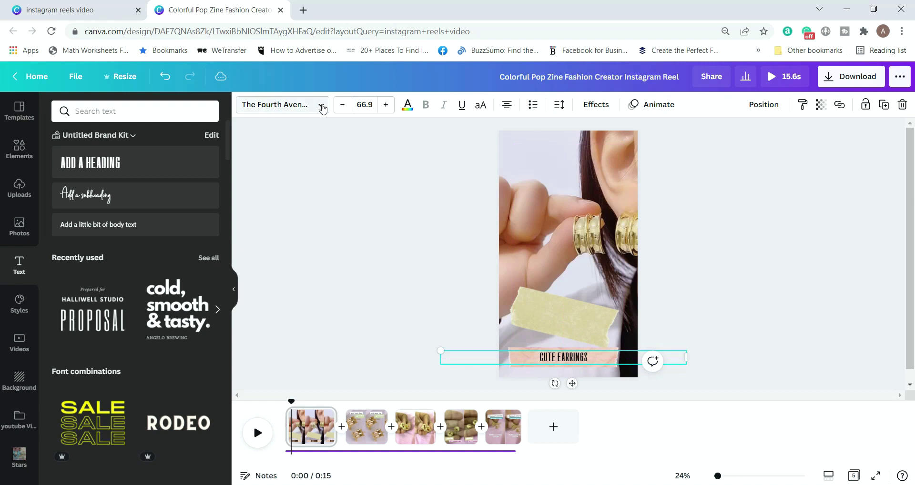
- Set the CUTE EARRINGS caption's font to Quicksand after trying Alfa Slab One
left_click(322, 107)
left_click(96, 138)
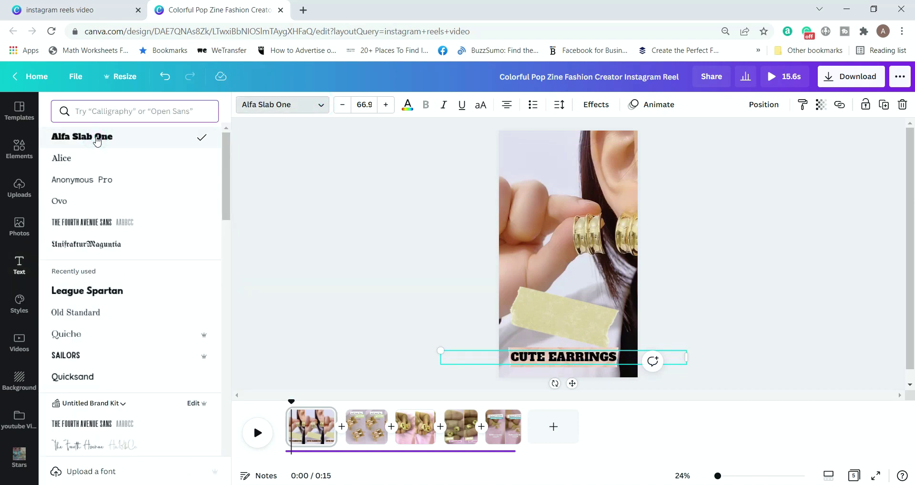
left_click(66, 335)
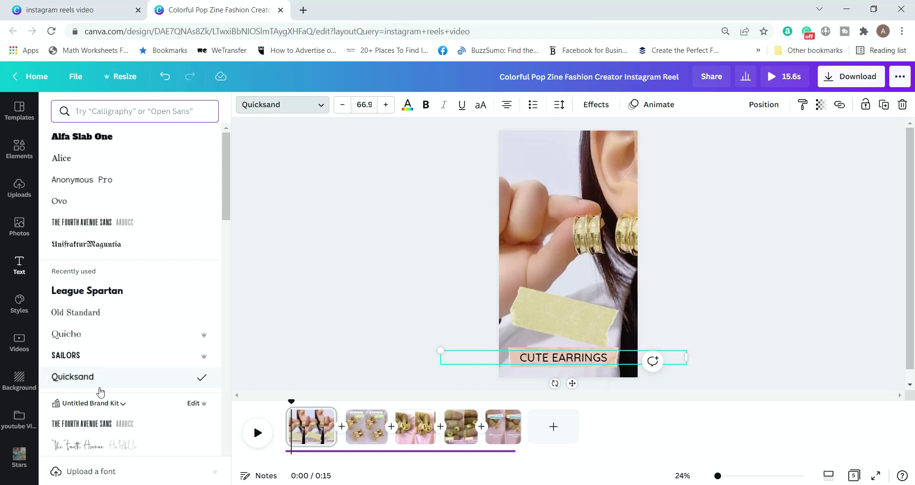
scroll(100, 392, "down", 4)
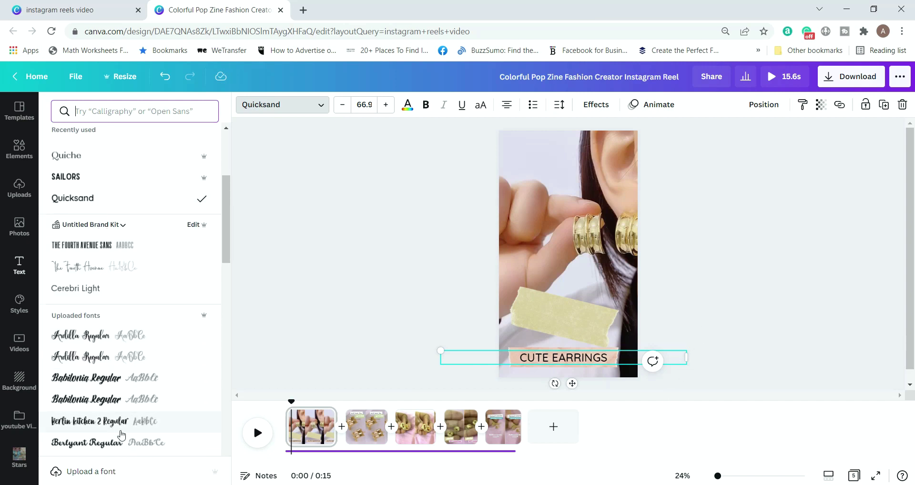
scroll(122, 410, "down", 4)
left_click(707, 324)
left_click(577, 327)
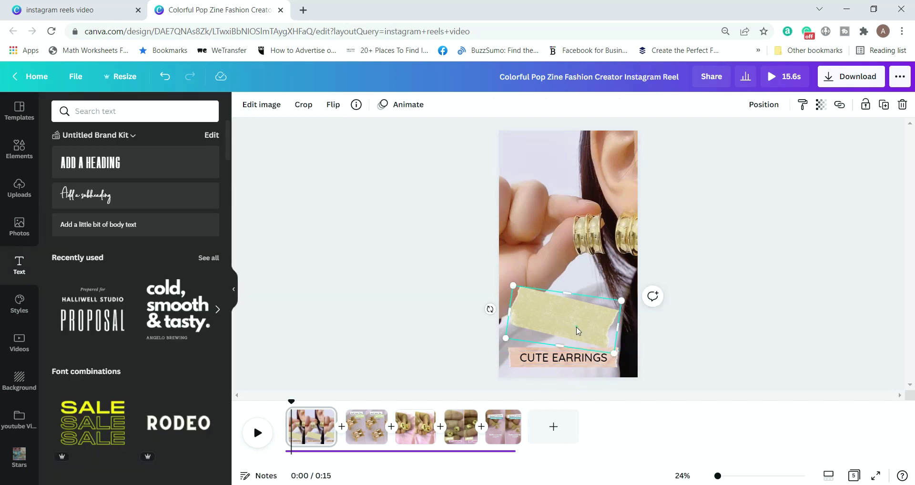
left_click(560, 361)
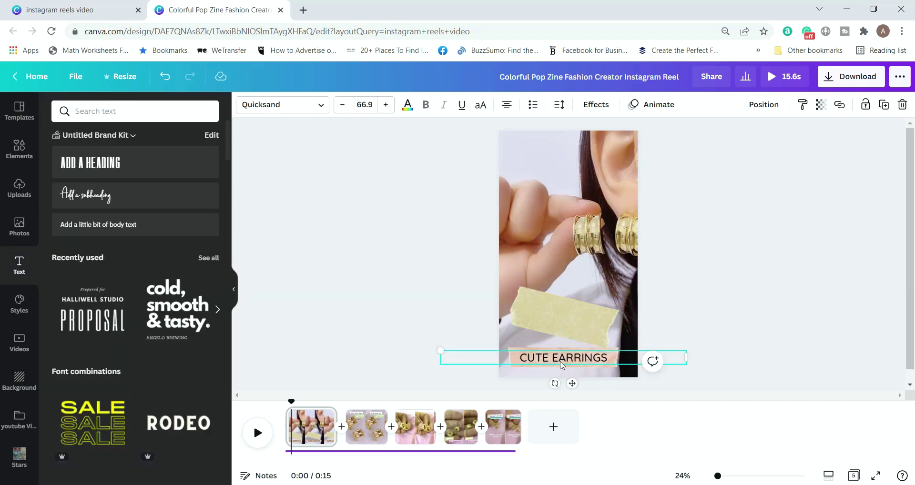
- Duplicate the CUTE EARRINGS caption onto the yellow tape and retype it as MUST HAVES
left_click(883, 105)
left_click_drag(558, 352, 556, 312)
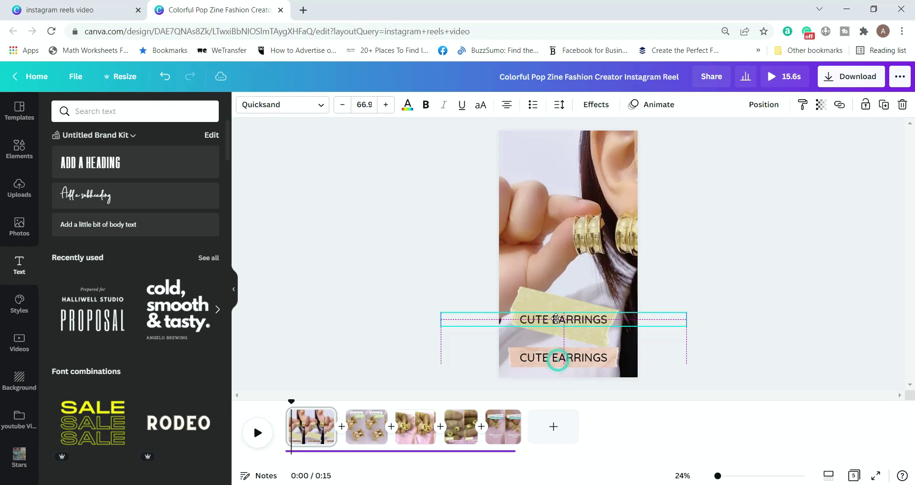
triple_click(557, 320)
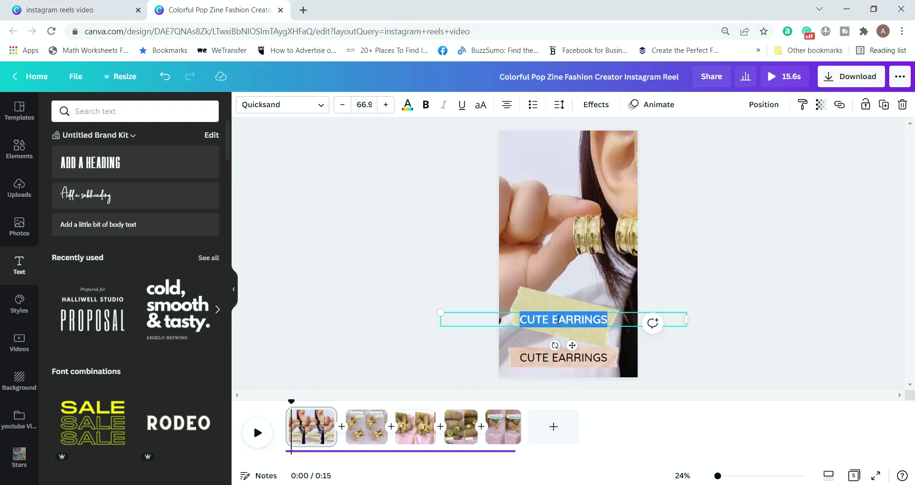
type("MUST HAVES")
- Tilt MUST HAVES to match the tape, enlarge it to 73.9, then go to page 2
left_click_drag(554, 345, 541, 358)
left_click_drag(441, 281, 434, 276)
left_click_drag(572, 319, 579, 327)
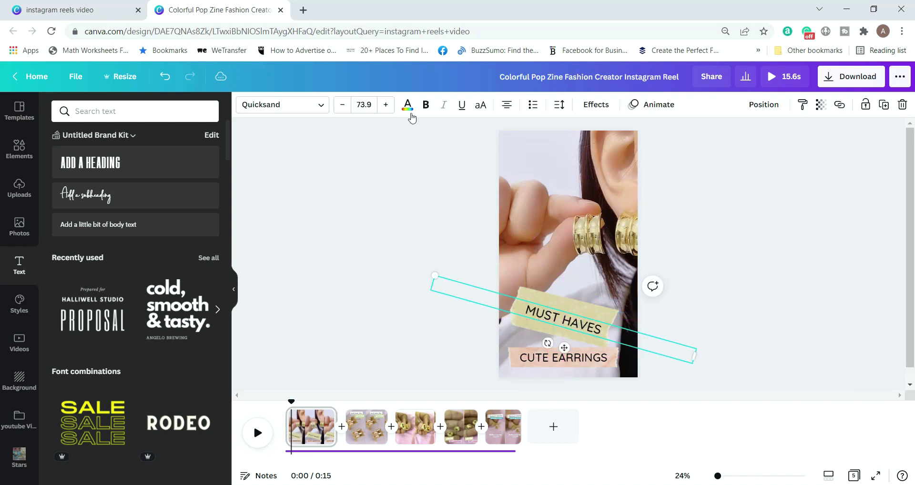
left_click(745, 321)
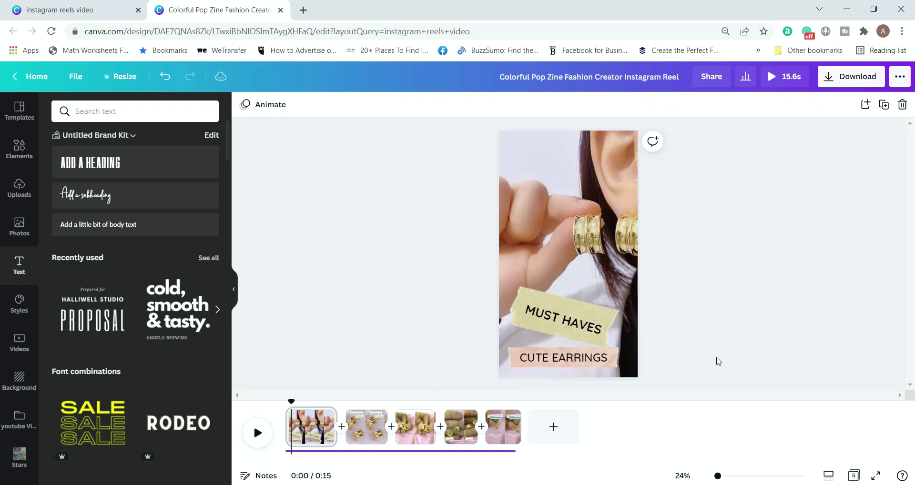
left_click(567, 328)
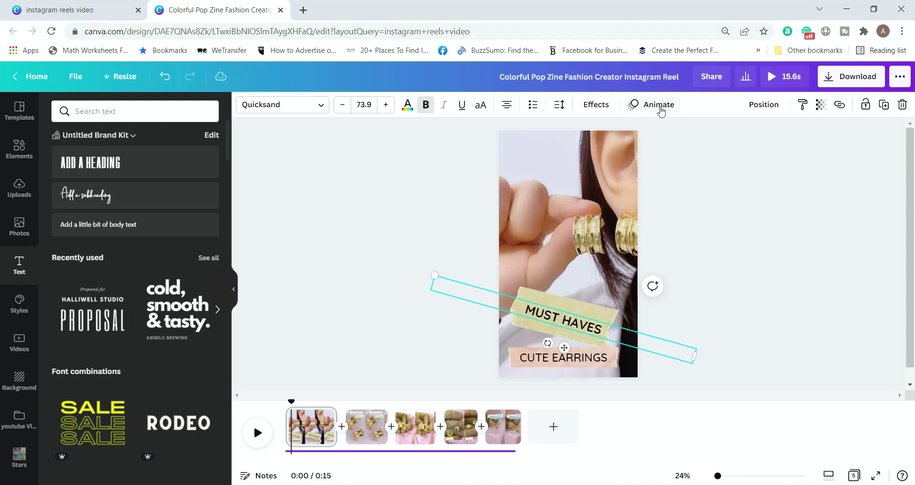
left_click(365, 435)
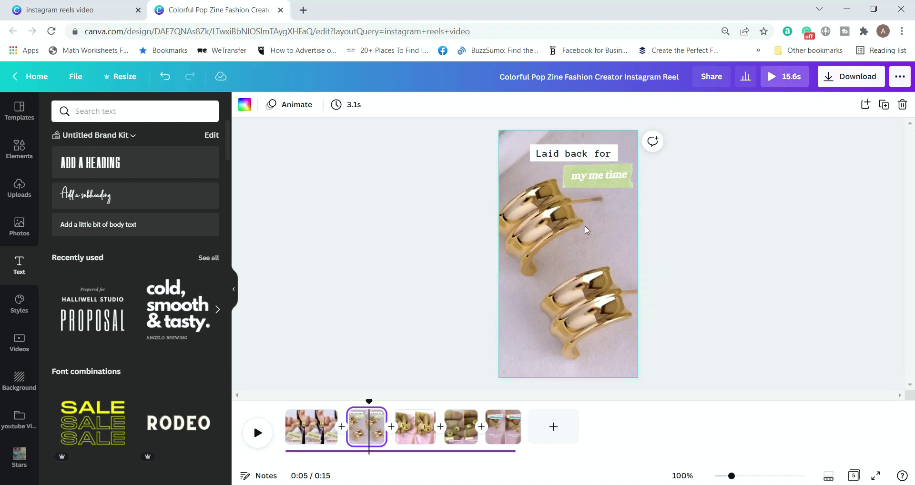
- Attempt an edit of the 'my me time' caption, then undo it back to the original
left_click(594, 176)
left_click(594, 174)
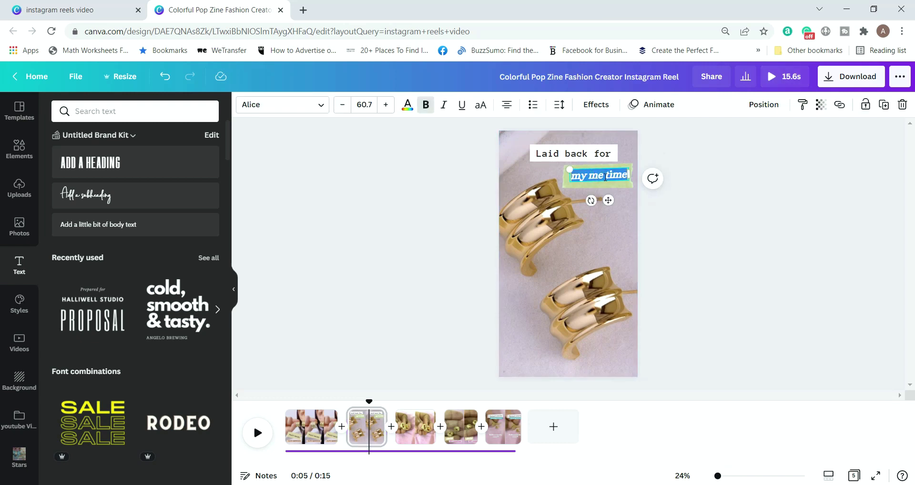
type("Y")
key("BackSpace")
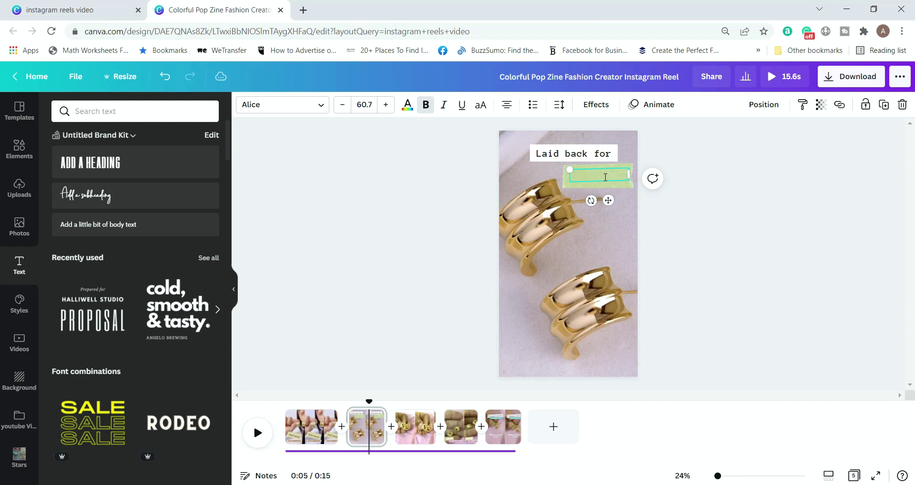
left_click(165, 76)
left_click(165, 77)
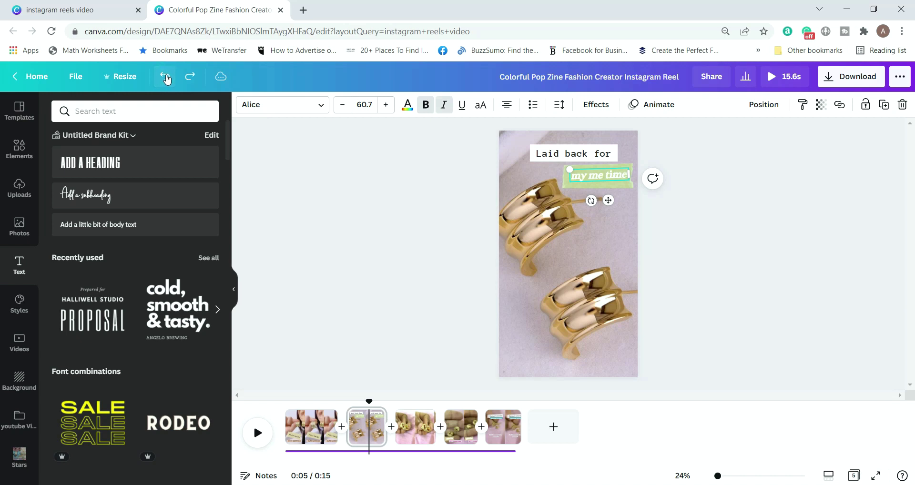
- Replace the 'Laid back for' caption with 'simple'
double_click(596, 152)
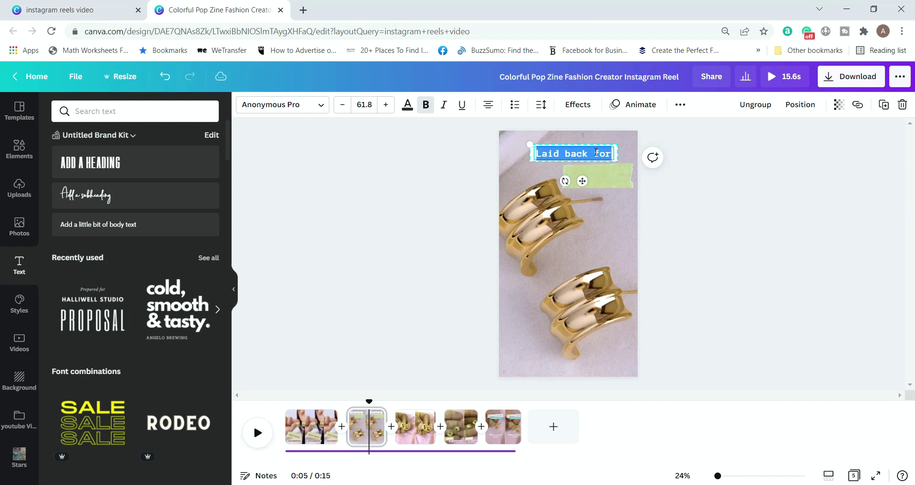
type("Simp")
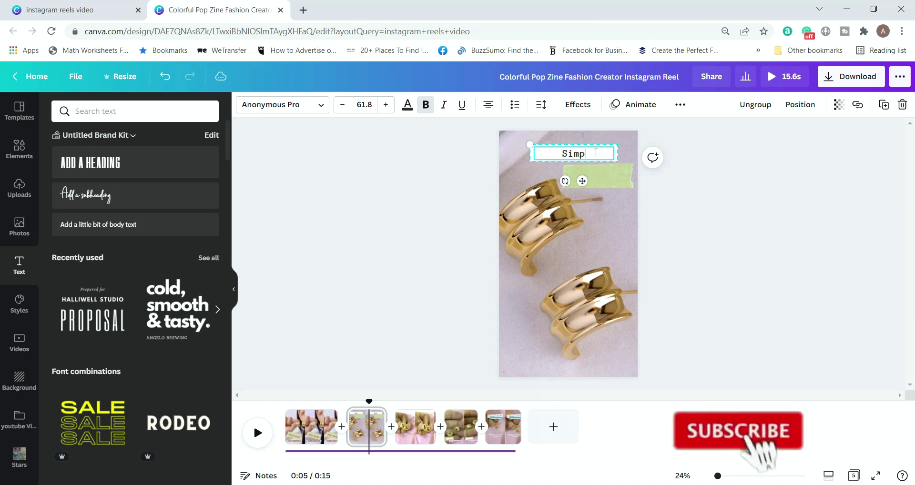
type("le enough")
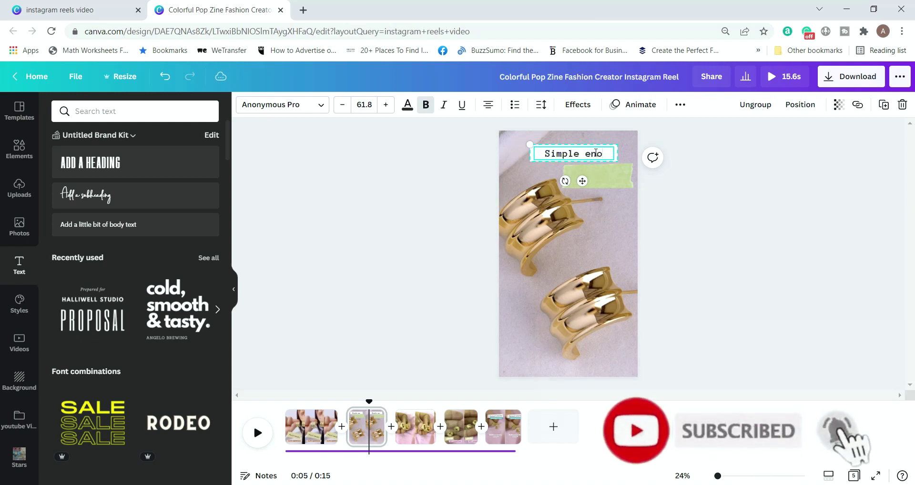
left_click(600, 185)
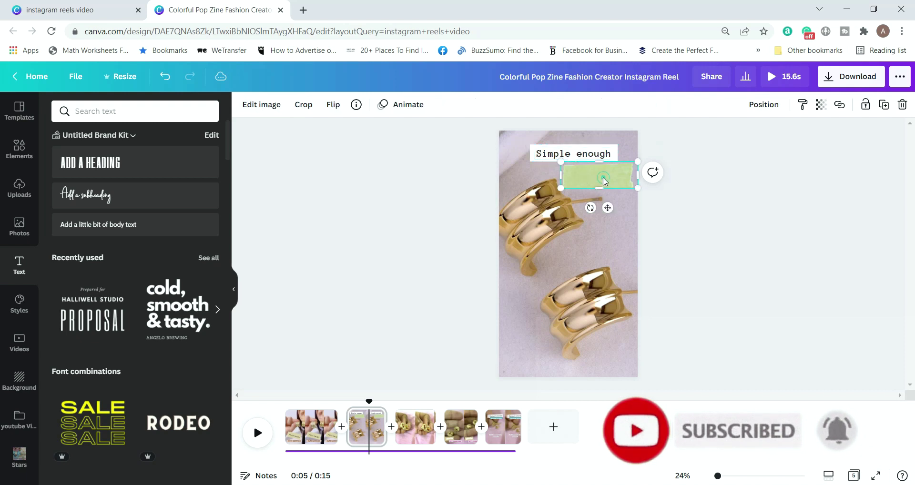
left_click(613, 196)
left_click(593, 152)
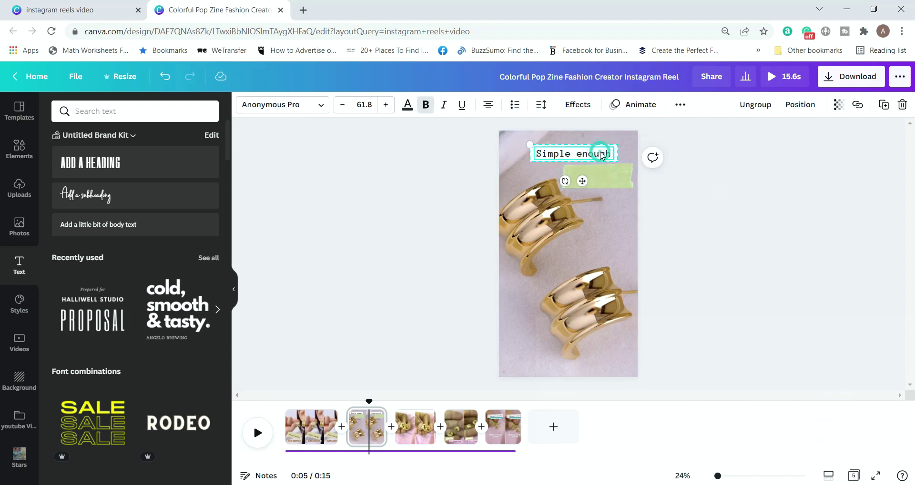
left_click(165, 77)
left_click(165, 76)
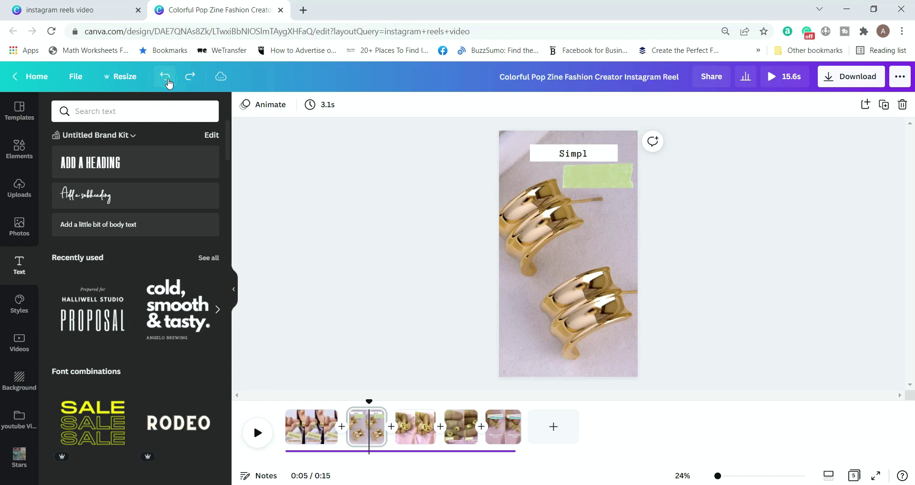
double_click(591, 153)
key("BackSpace")
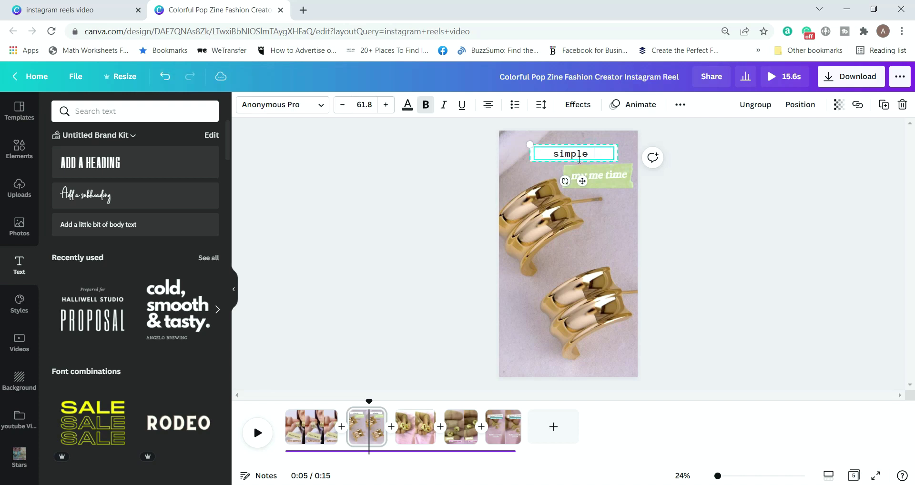
- Change the 'my me time' caption to 'for work', then move on to page 3
left_click(602, 176)
left_click(610, 175)
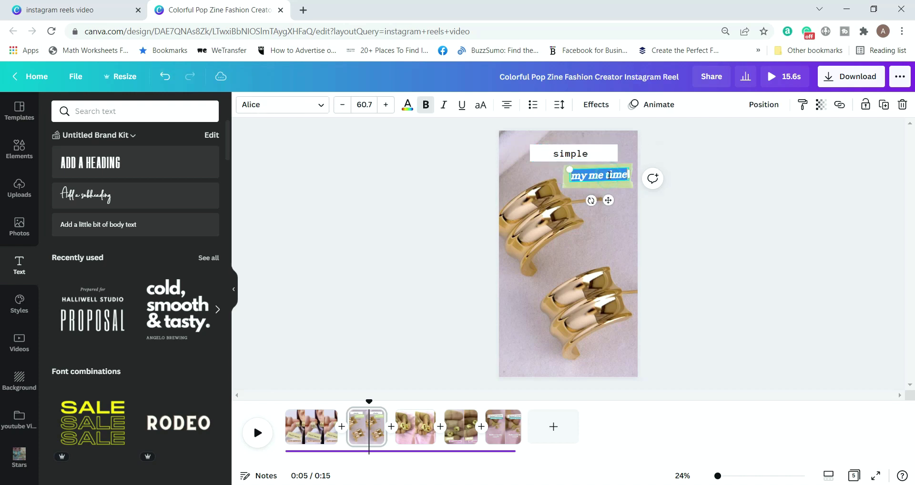
type("for wir")
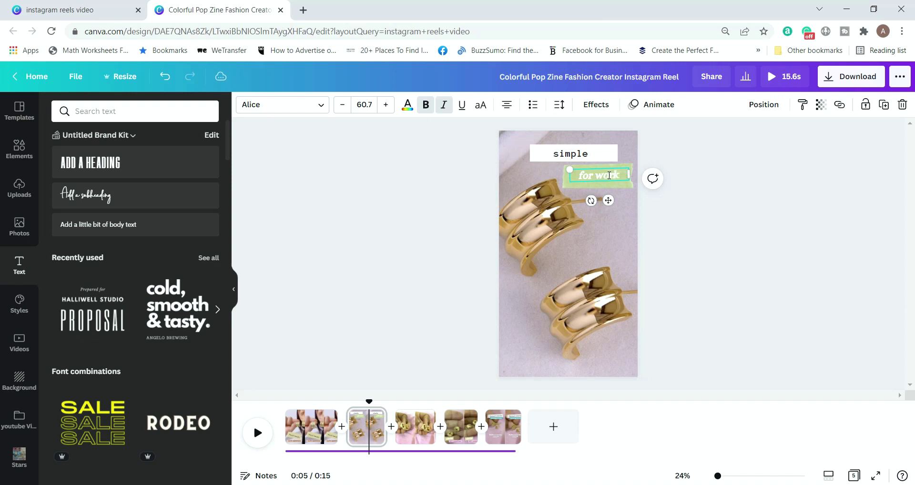
left_click(412, 427)
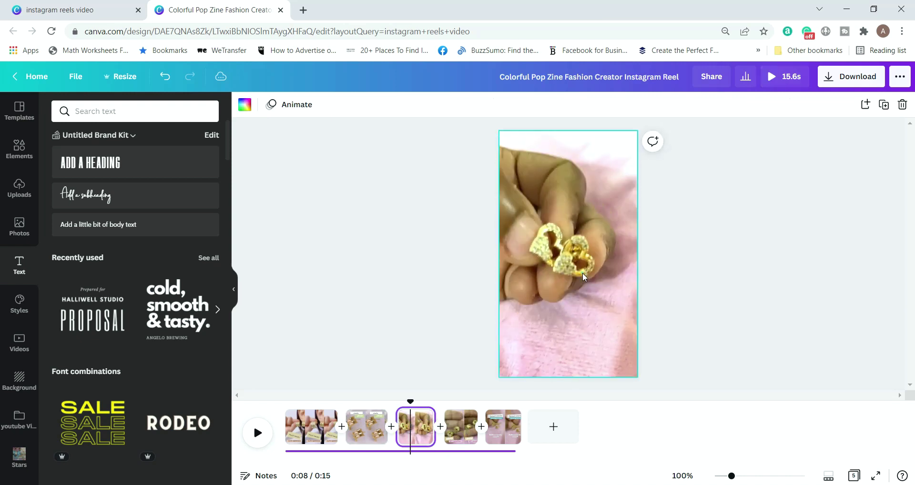
left_click(367, 429)
left_click(594, 160)
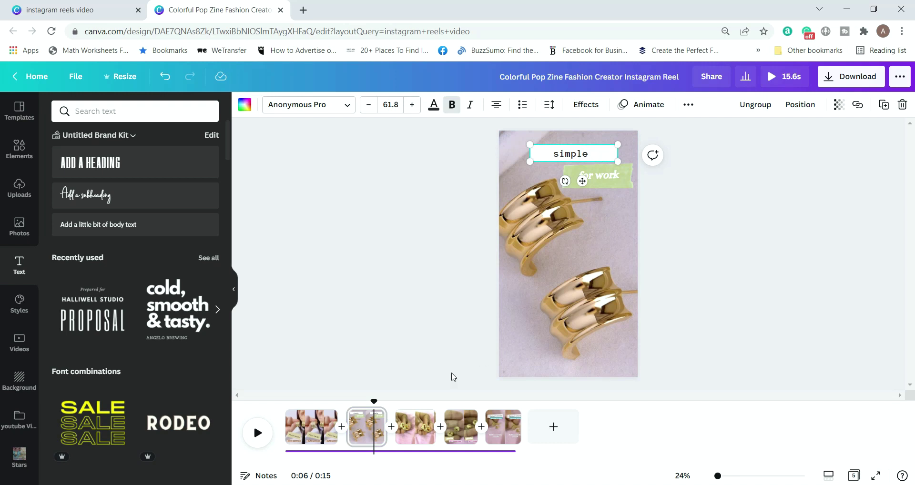
left_click(414, 429)
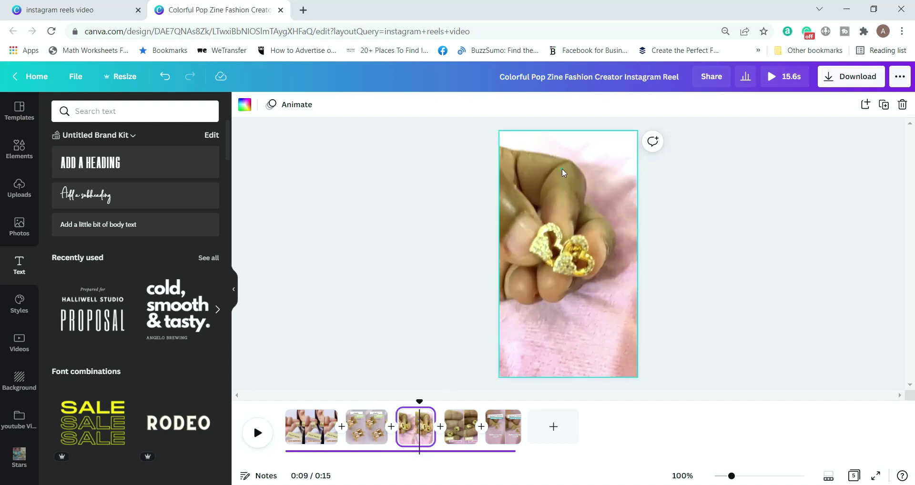
- Paste page 2's 'simple' and 'for work' captions onto page 3 and adjust the green tape's layering
type("simple")
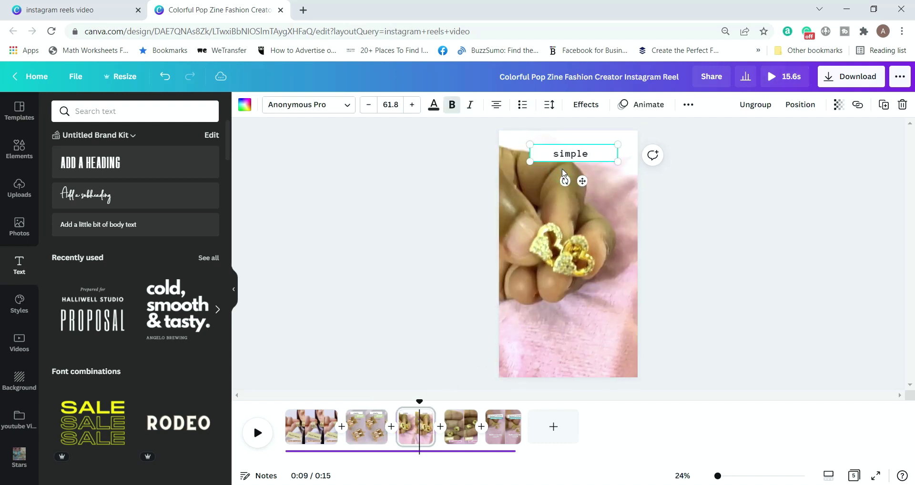
left_click(361, 438)
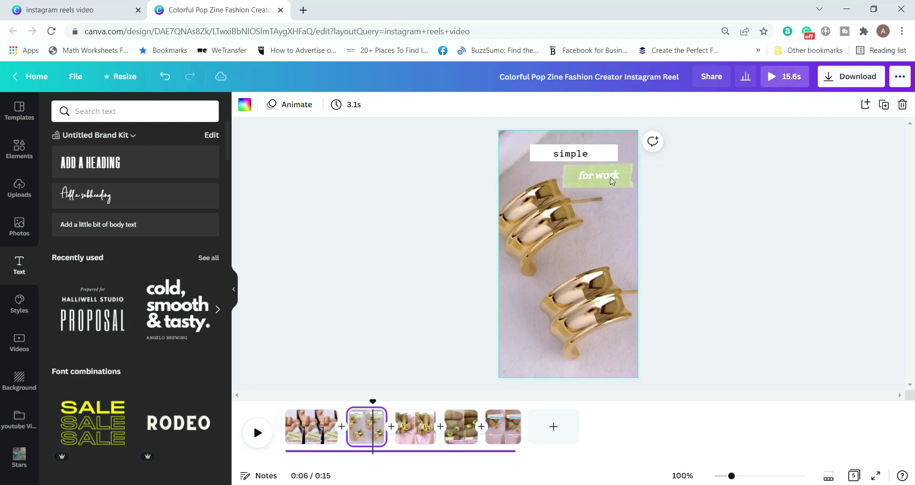
left_click(612, 180)
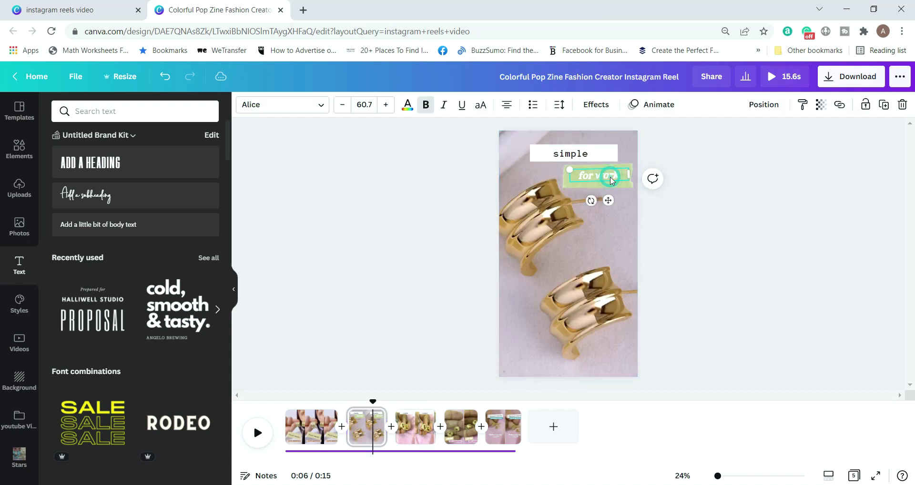
left_click(419, 434)
type("for work")
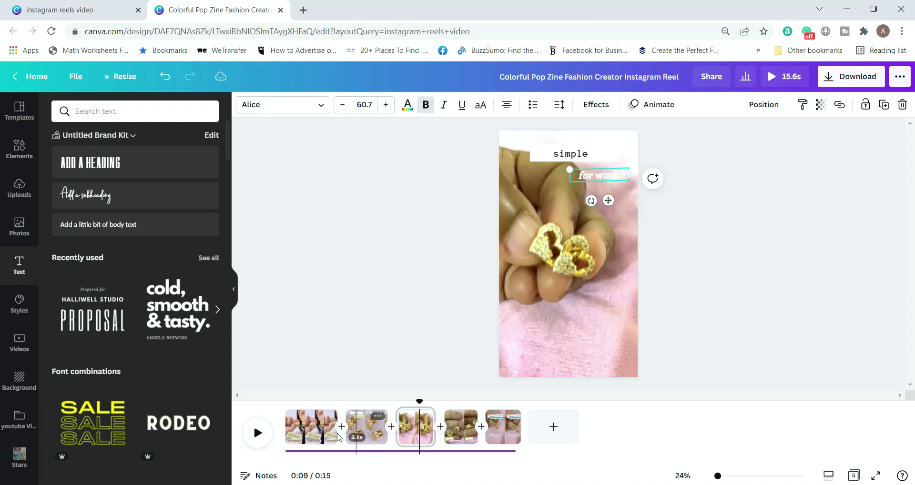
left_click(367, 428)
left_click(627, 186)
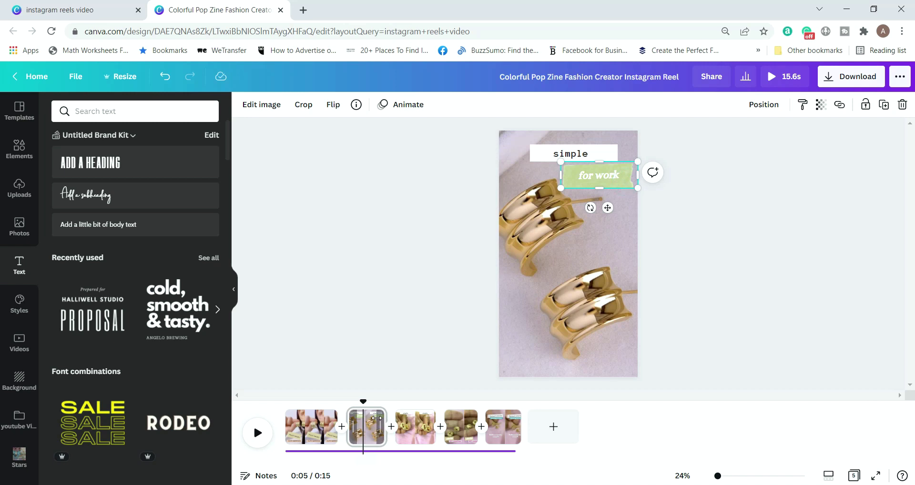
left_click(366, 429)
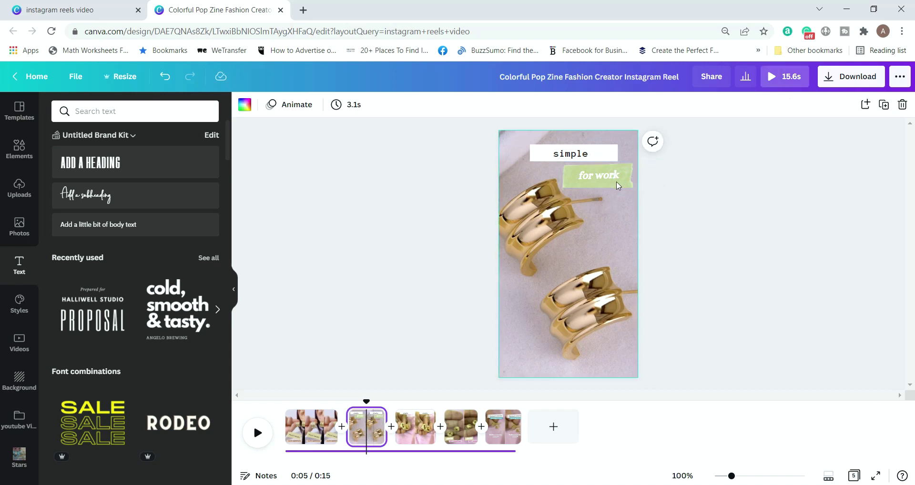
left_click(416, 438)
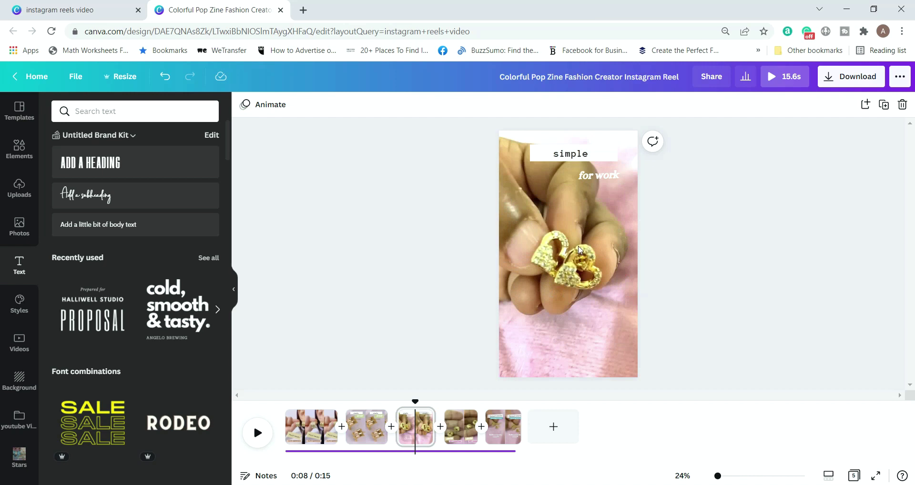
left_click(613, 188)
left_click(615, 190)
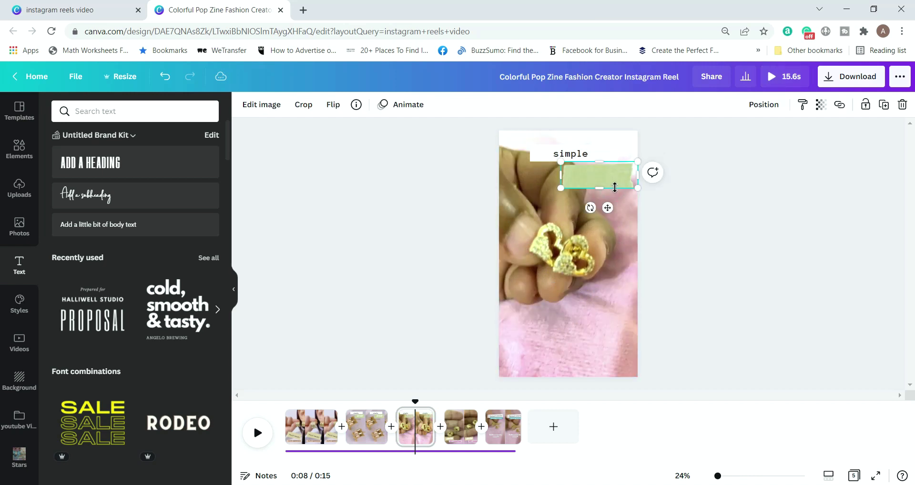
left_click(775, 105)
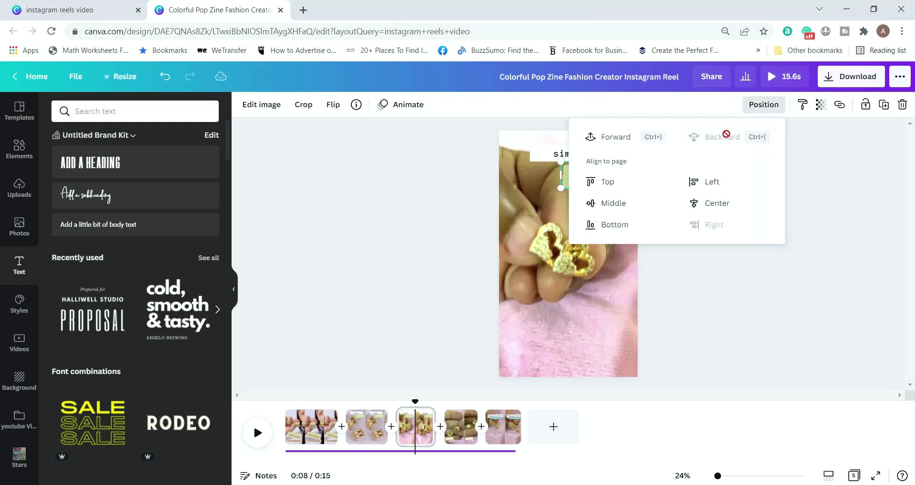
- Replace 'datenight' with 'a date' so page 3's caption reads 'for a date'
left_click(739, 346)
double_click(582, 181)
left_click_drag(581, 180, 579, 180)
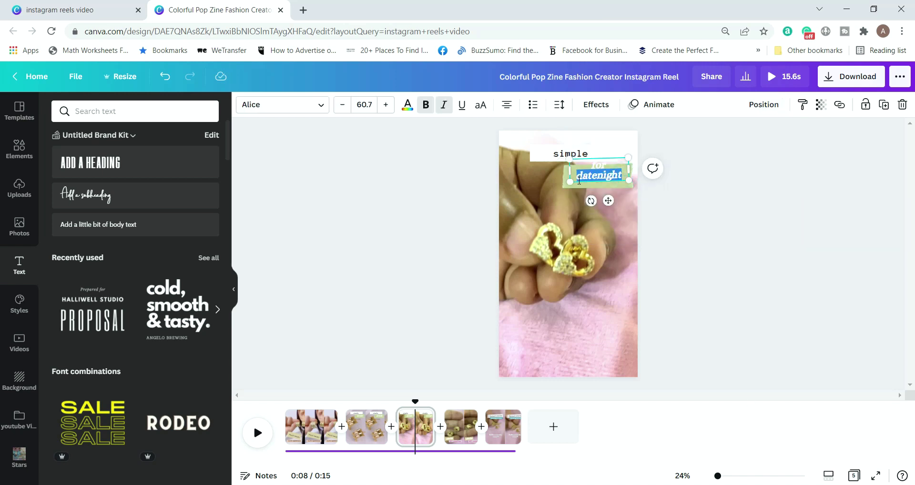
type("a date")
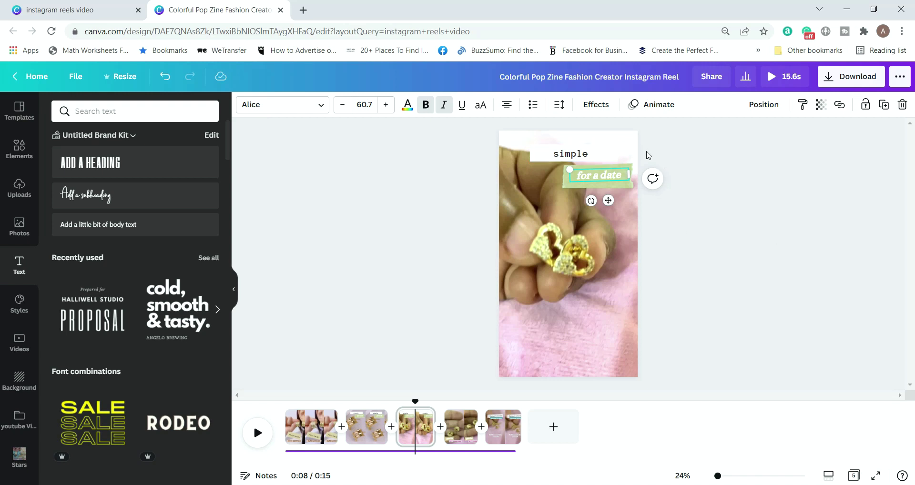
left_click(672, 206)
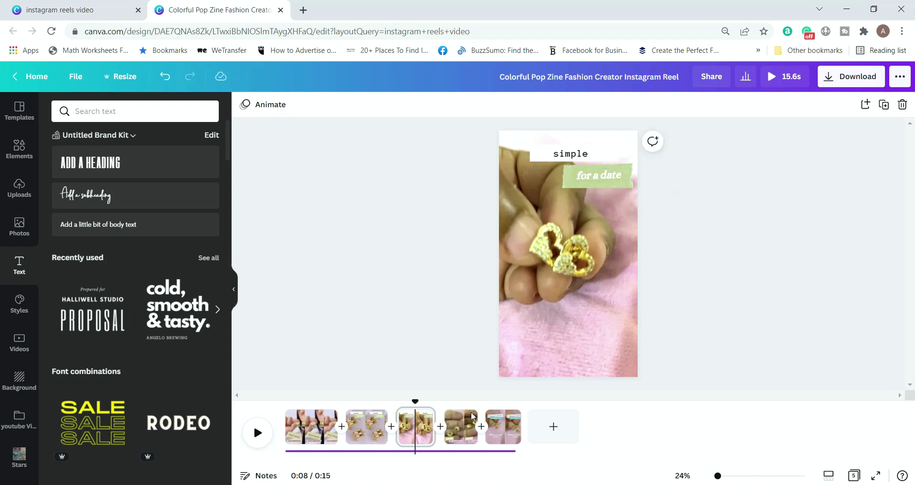
- On page 5, drag 'Follow me for more!' down near the bottom edge beneath the earrings
left_click(453, 425)
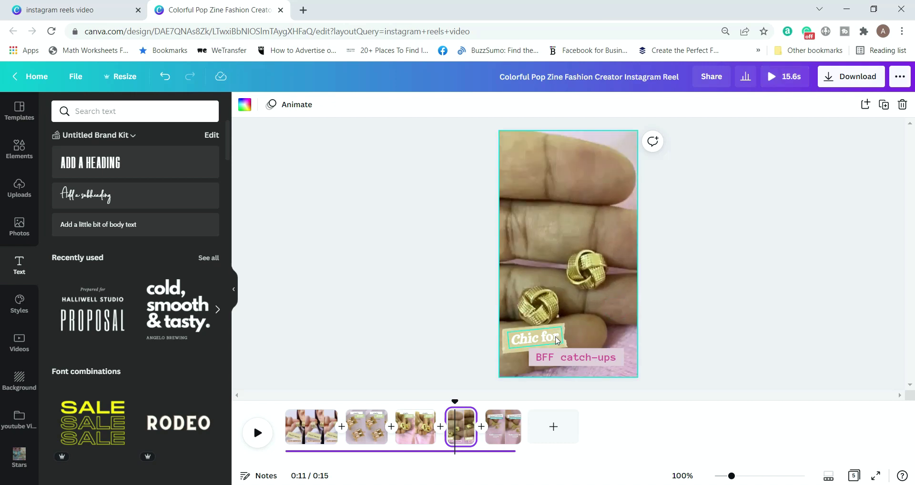
left_click(496, 424)
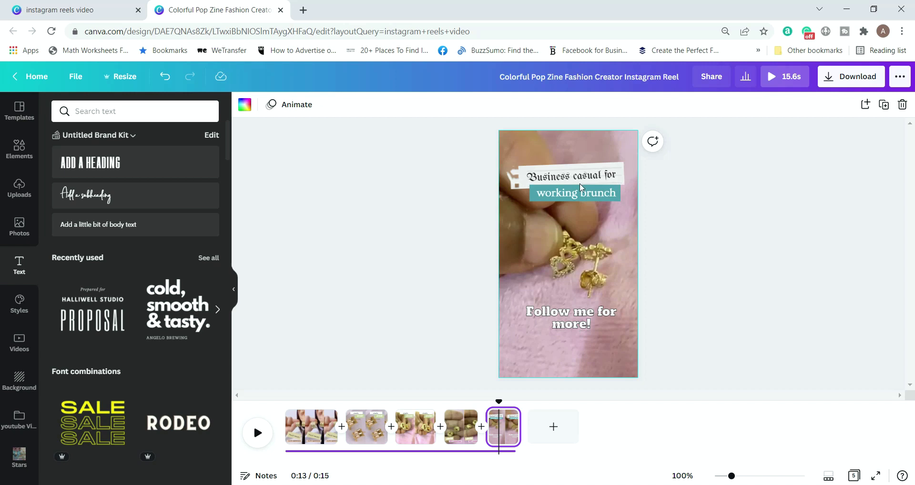
left_click(611, 178)
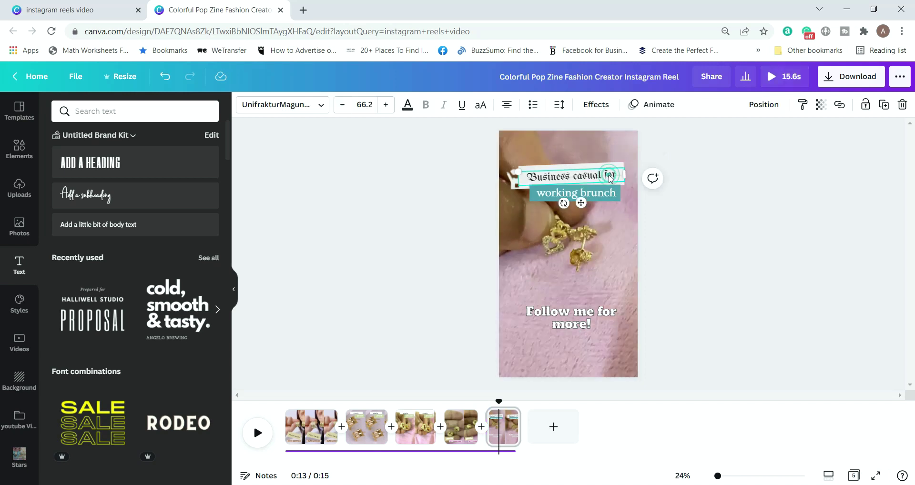
left_click(610, 178)
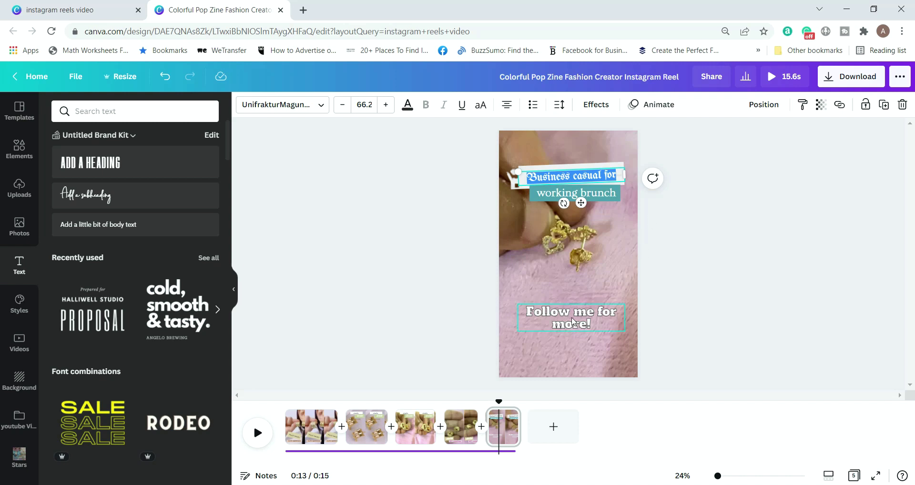
left_click_drag(562, 323, 563, 346)
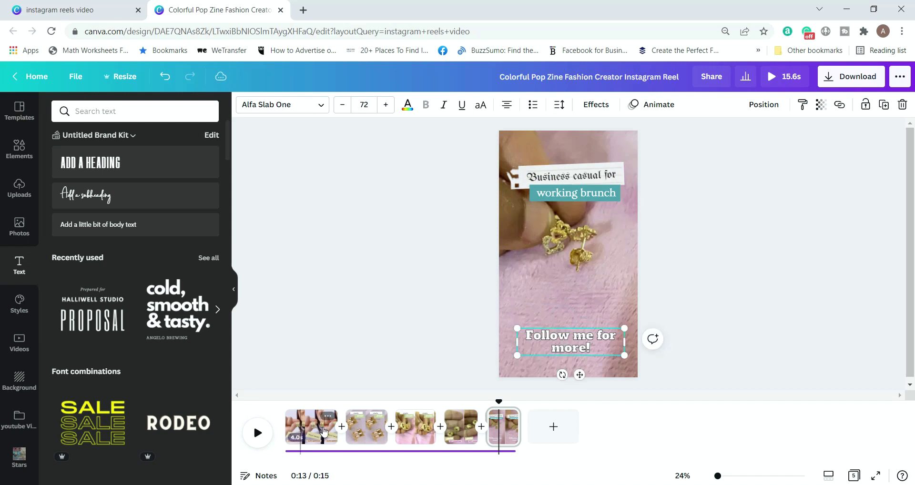
- Give page 2 the Zoomed page animation
left_click(610, 365)
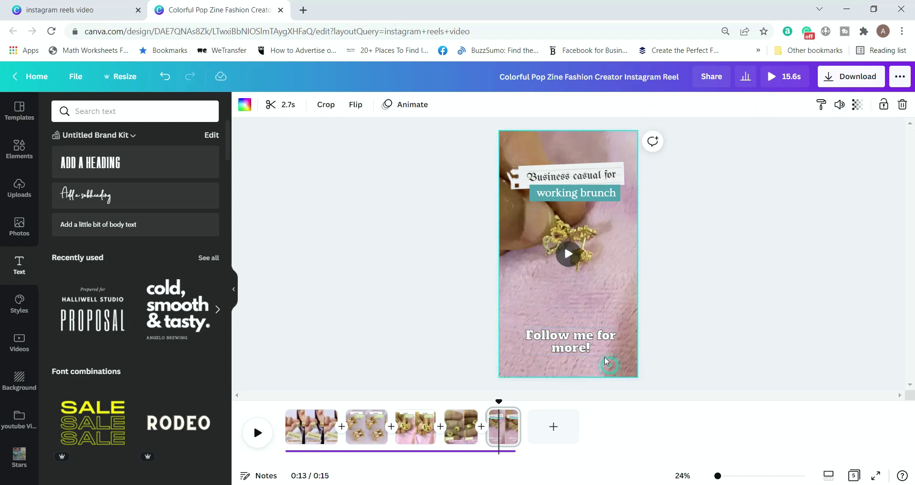
left_click(299, 426)
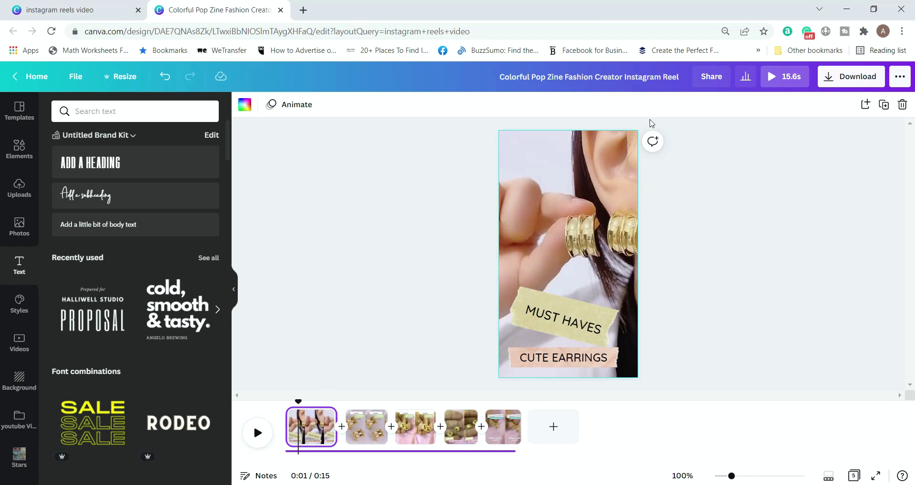
left_click(366, 427)
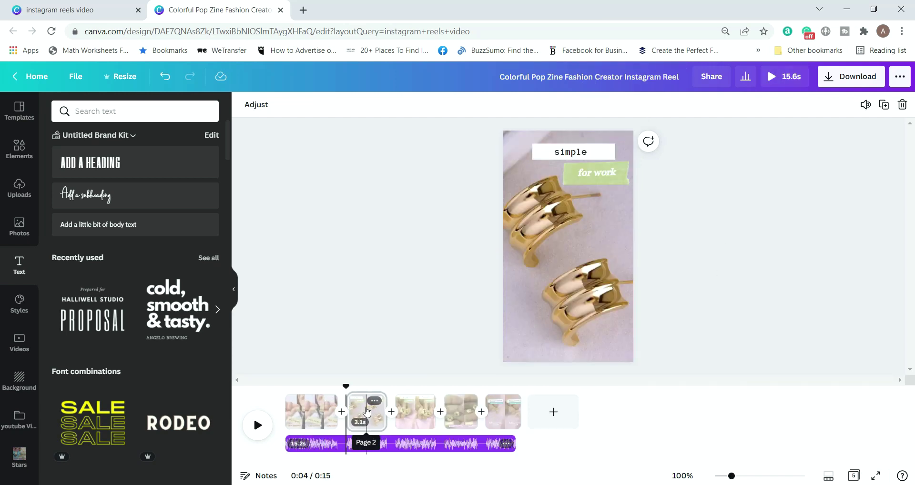
left_click(573, 251)
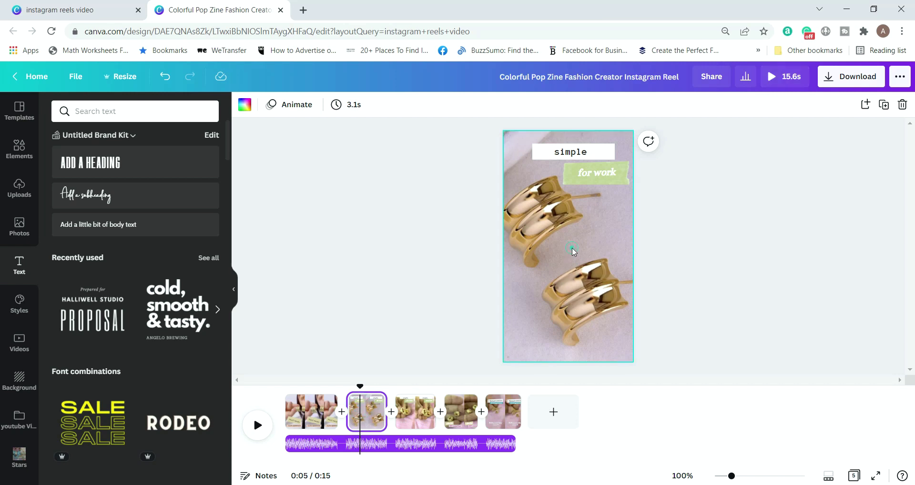
left_click(427, 104)
left_click(133, 272)
left_click(344, 301)
- Apply Tumble to page 3, Neon to page 4 and Block to page 5
left_click(415, 427)
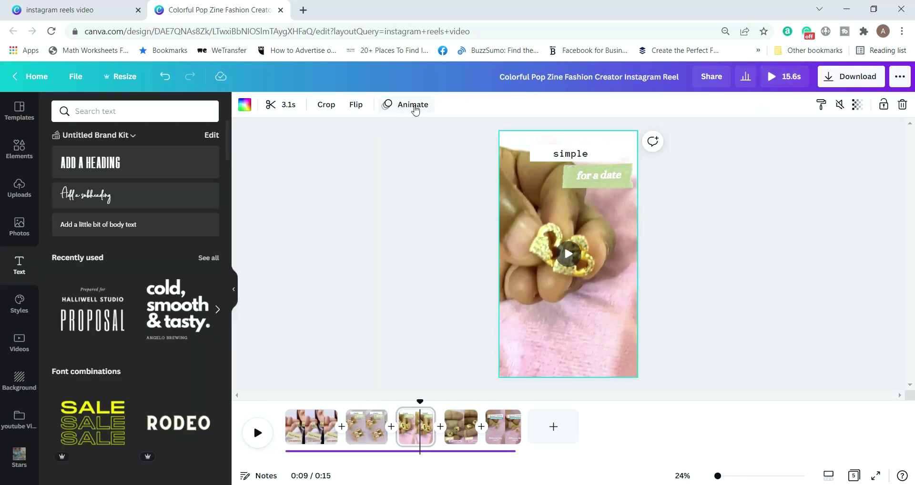
left_click(410, 104)
left_click(77, 370)
left_click(460, 427)
left_click(191, 370)
left_click(503, 426)
left_click(134, 370)
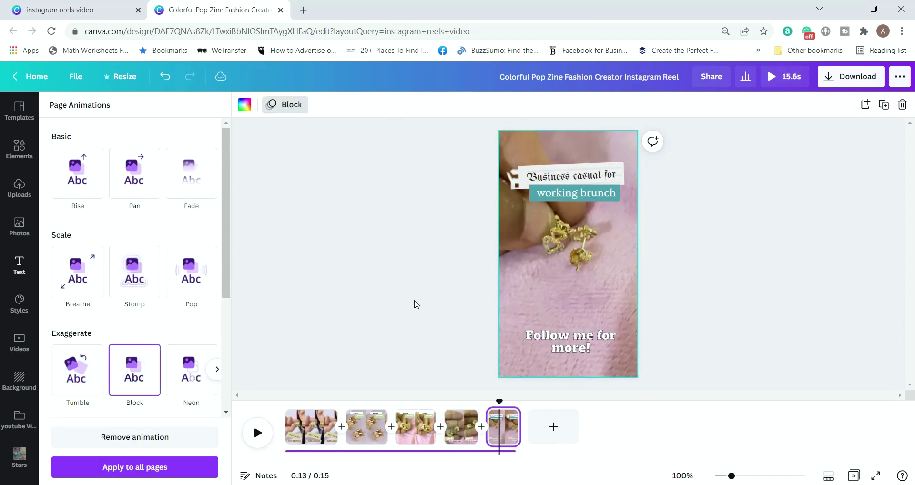
- Switch page 2's animation to Photo Zoom and bring up pop music audio results
left_click(366, 427)
scroll(95, 333, "down", 4)
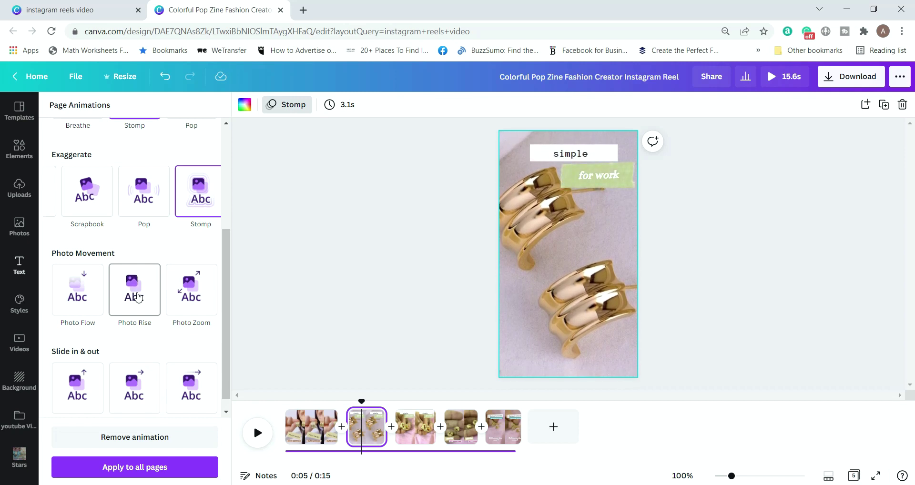
left_click(184, 298)
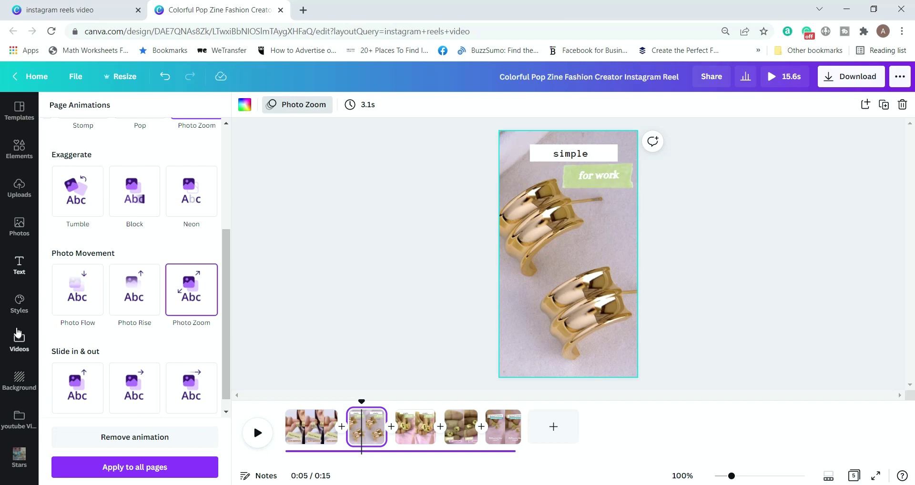
left_click(19, 149)
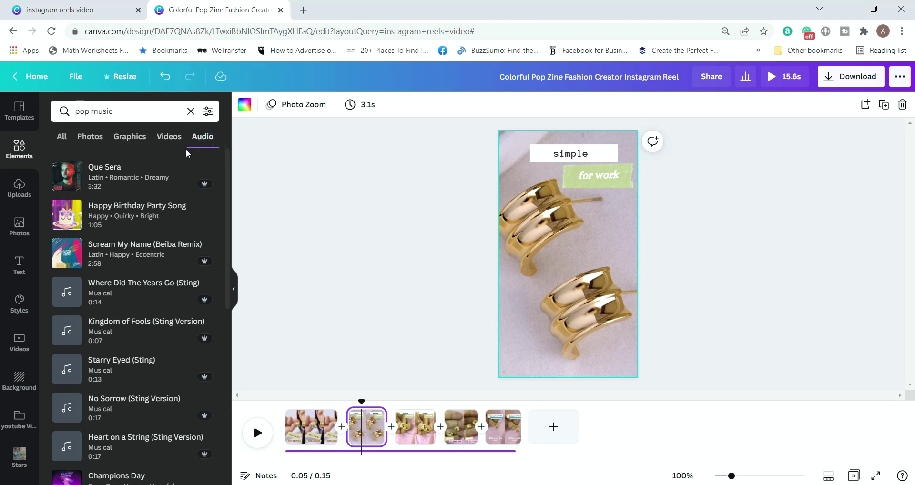
- Play a preview of the Que Sera track and browse the pop music audio list
mouse_move(65, 177)
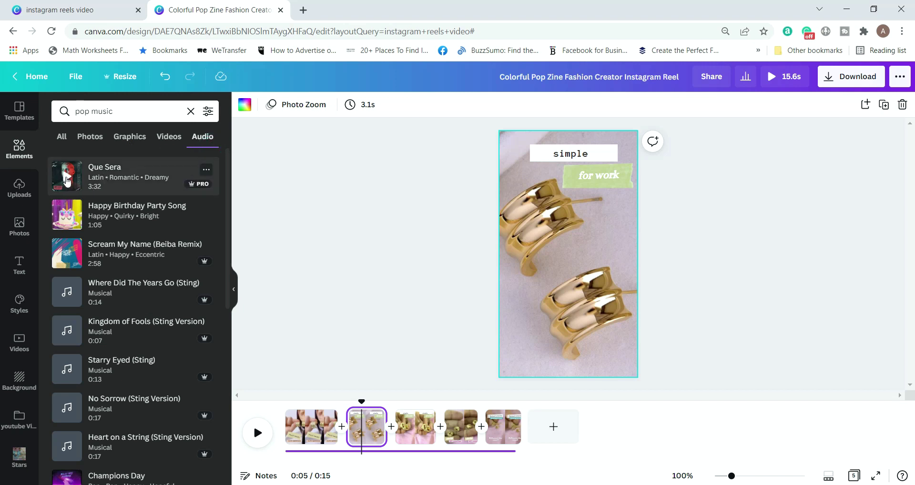
left_click(66, 181)
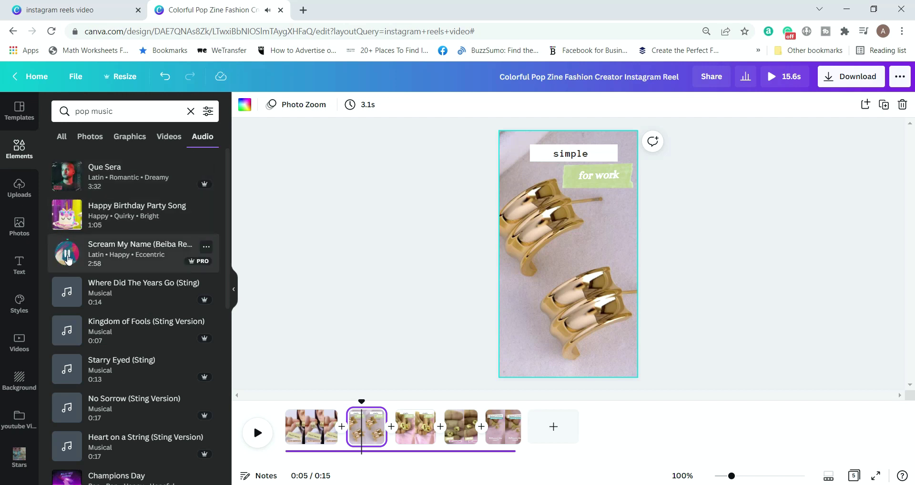
scroll(67, 252, "down", 3)
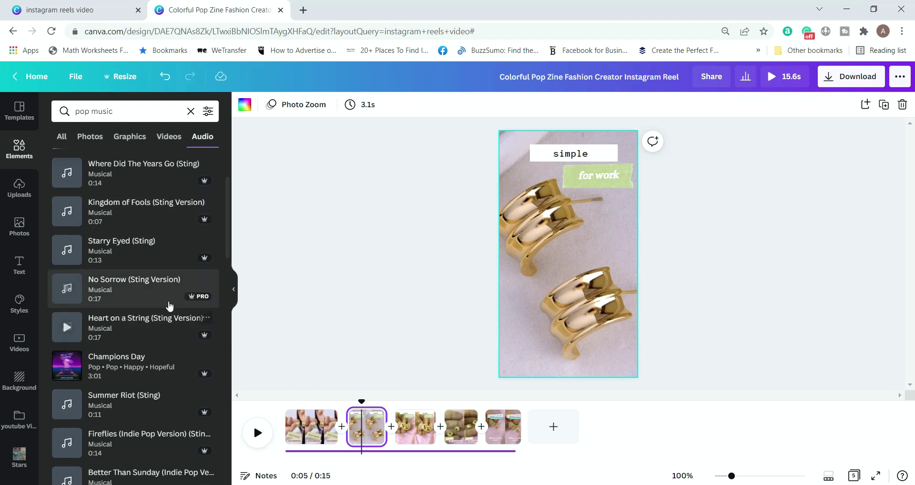
scroll(174, 310, "up", 3)
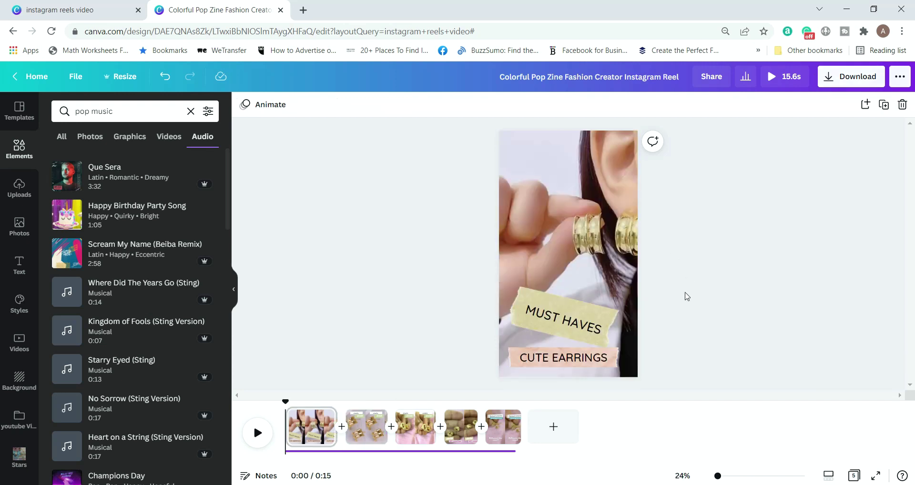
- Download the reel with File type MP4 Video and All pages (5) selected
left_click(827, 83)
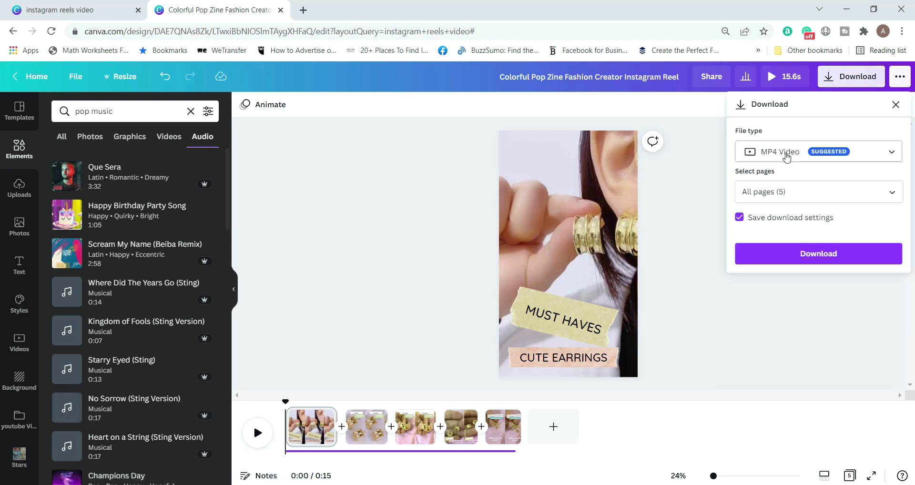
left_click(888, 203)
left_click(880, 204)
left_click(889, 155)
left_click(895, 156)
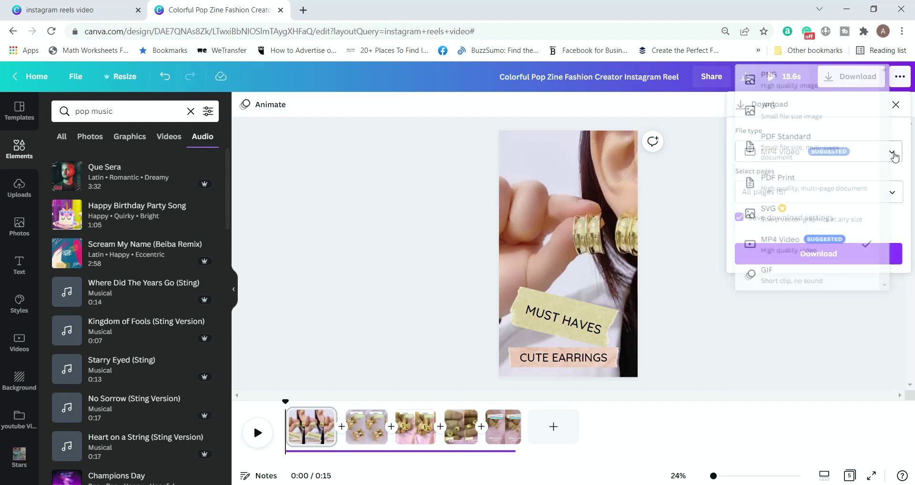
left_click(836, 256)
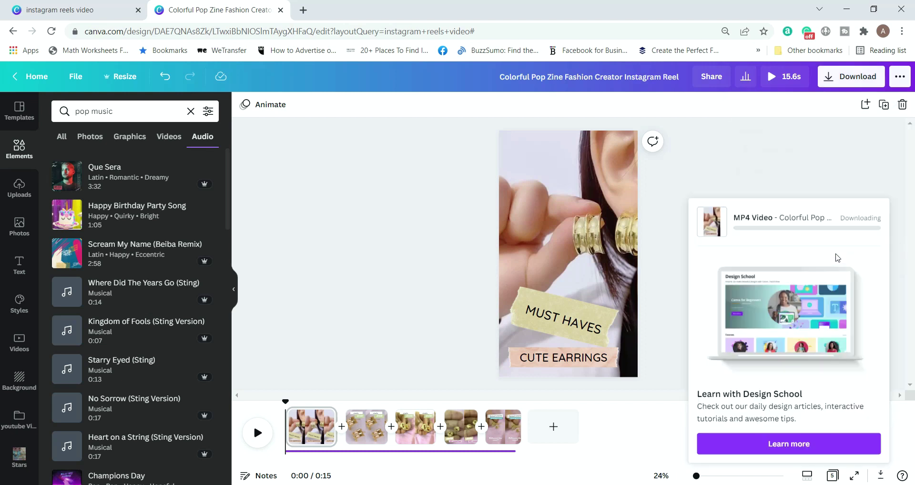